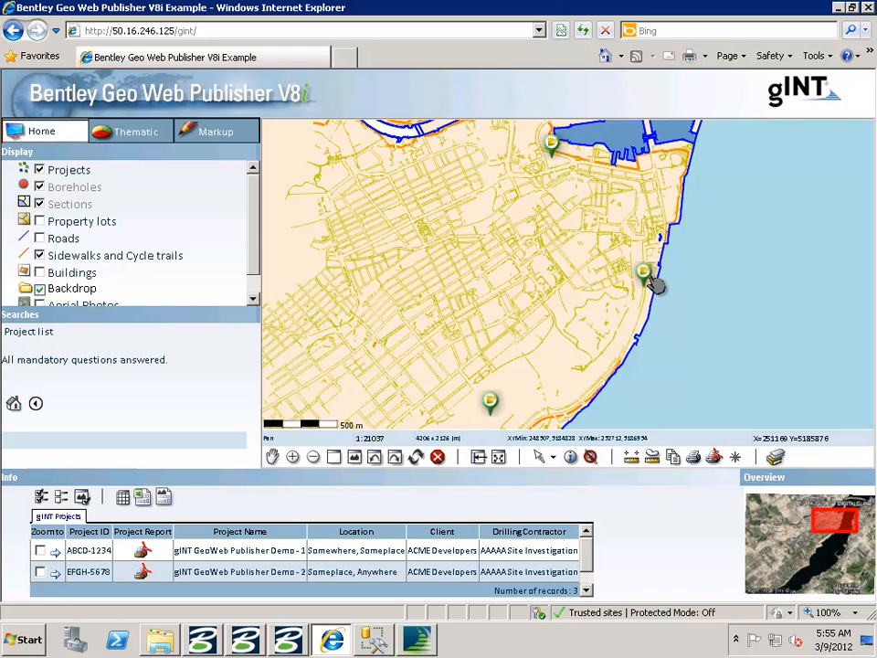
- View the PDF project report for project ABCD-1234 and close it again
click(570, 456)
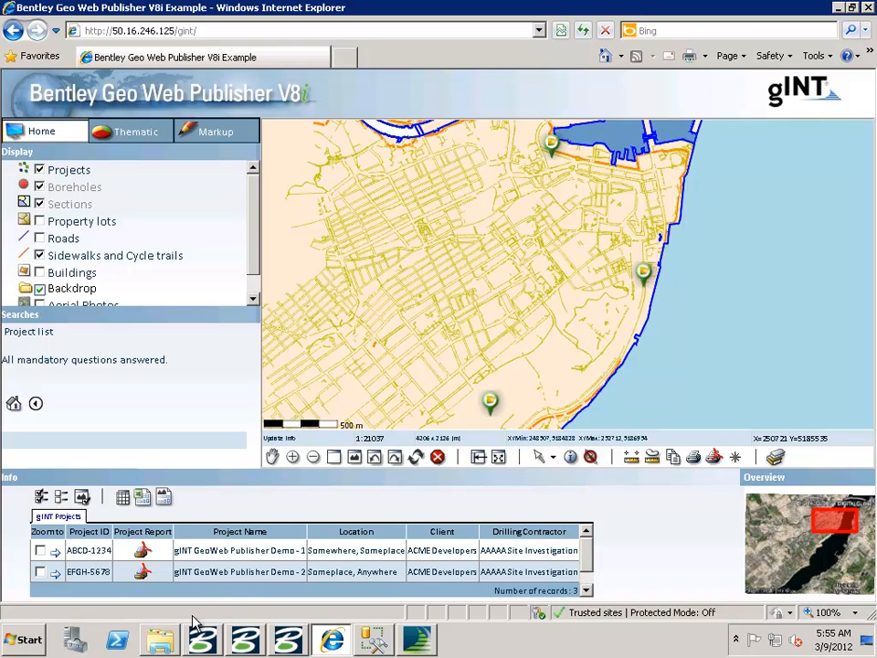
click(144, 553)
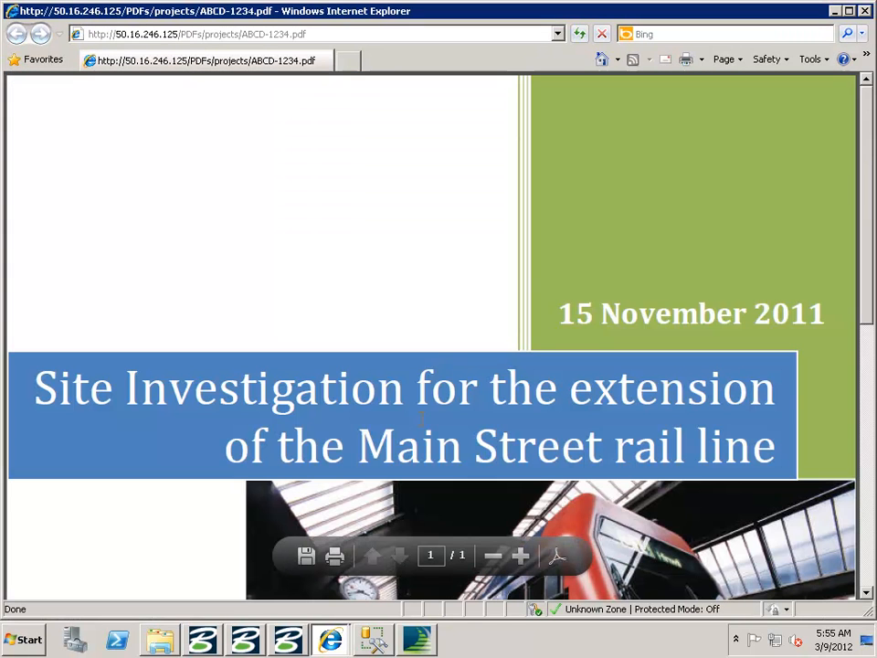
click(864, 11)
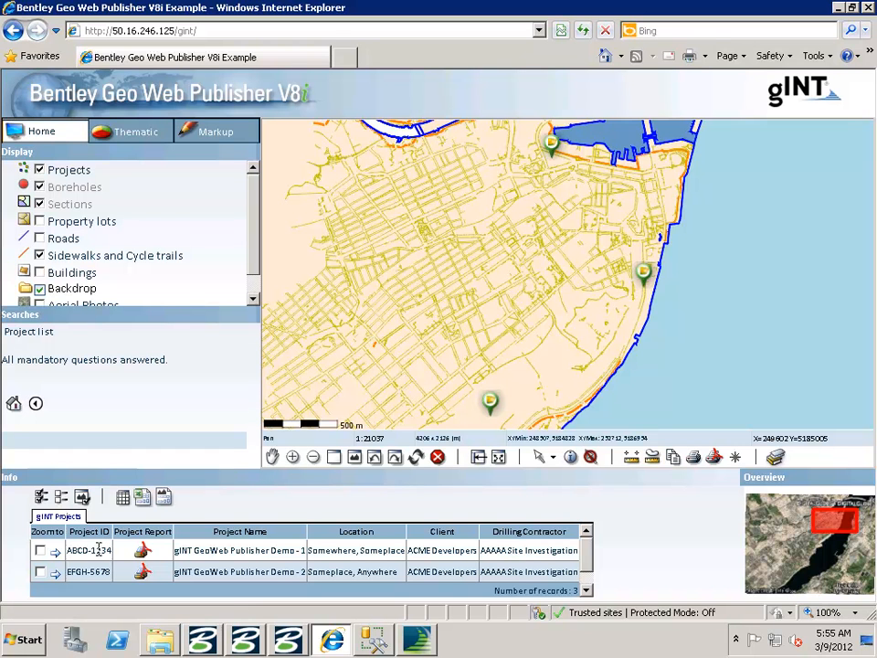
- Review the project table in gINT and the gINT_Project view's query in SQL Server Management Studio, highlighting gINTProjectID, and bring up the gINT_Point view
click(416, 640)
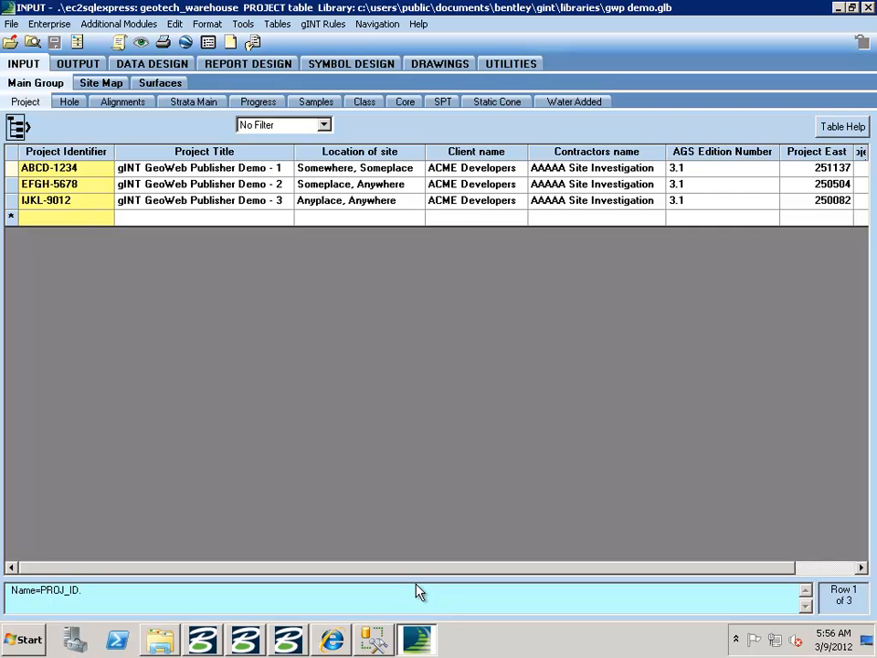
click(377, 642)
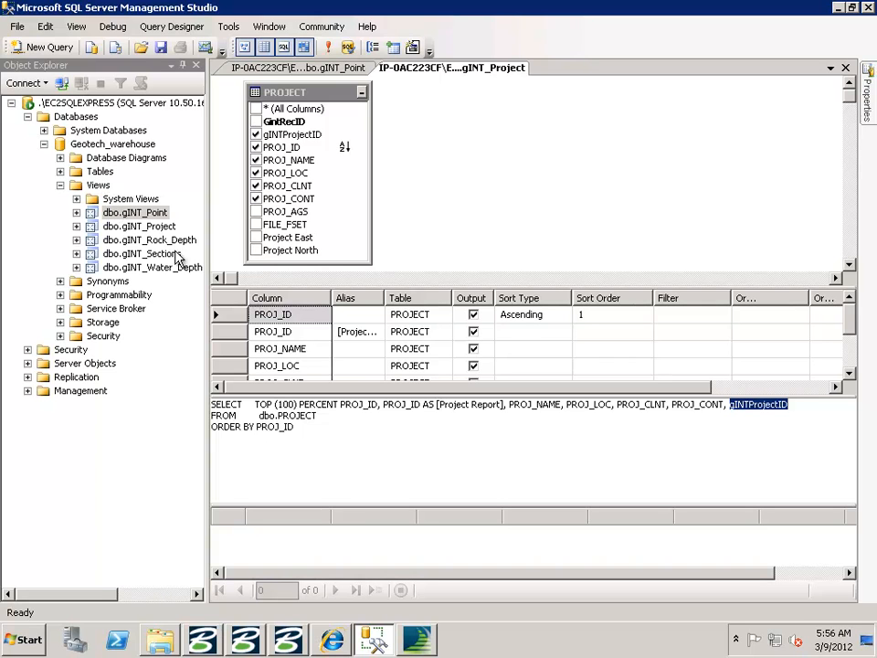
click(494, 71)
double_click(402, 406)
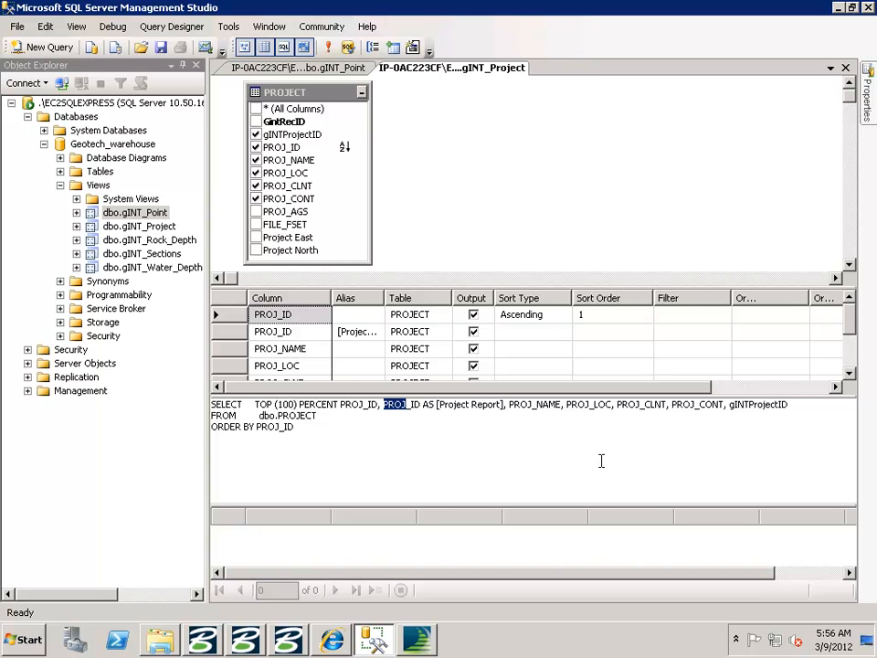
double_click(749, 404)
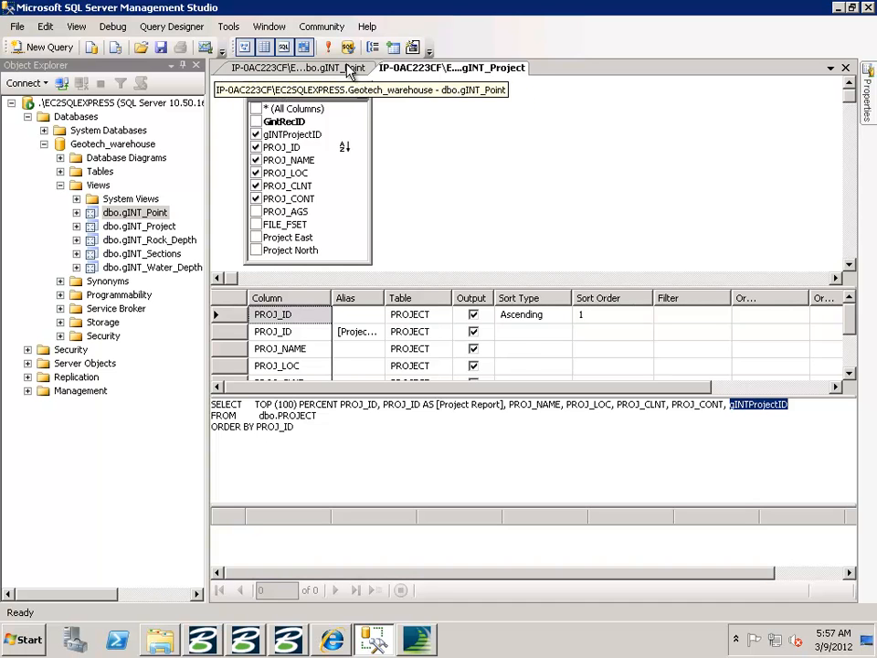
click(289, 71)
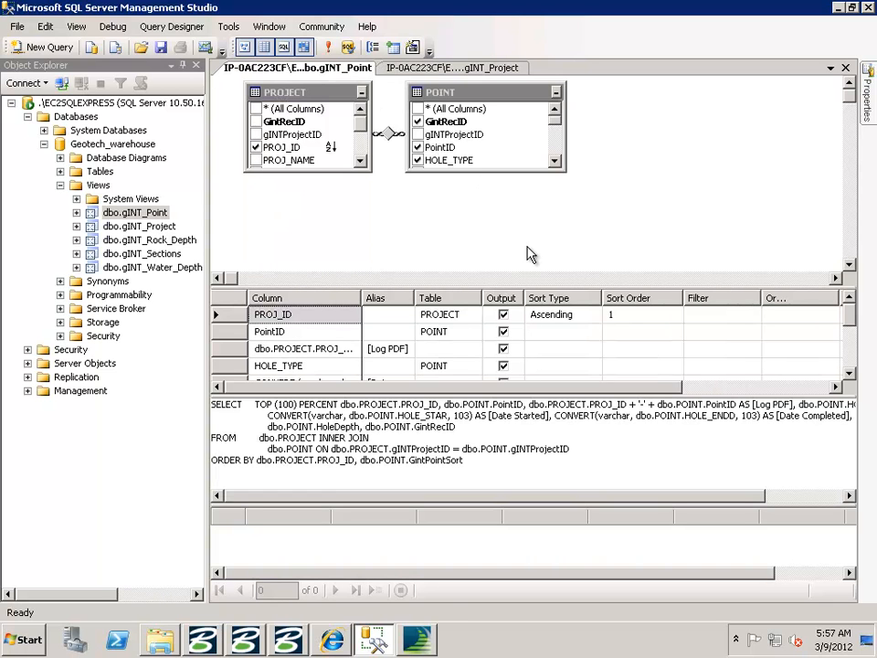
- Switch to the web map and query the westernmost yellow borehole just above section line I for its information
click(341, 637)
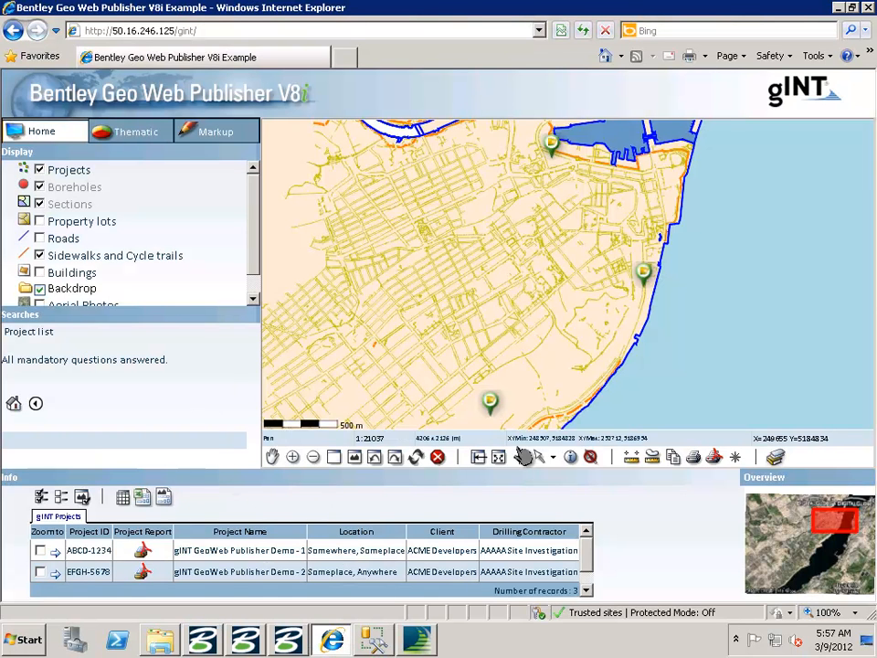
click(572, 459)
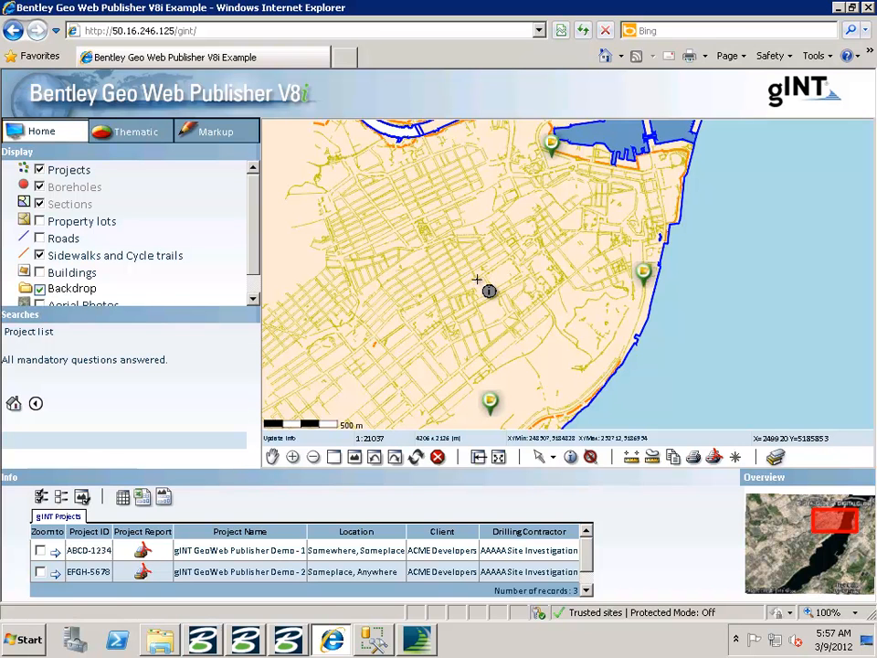
scroll(481, 276, up, 1)
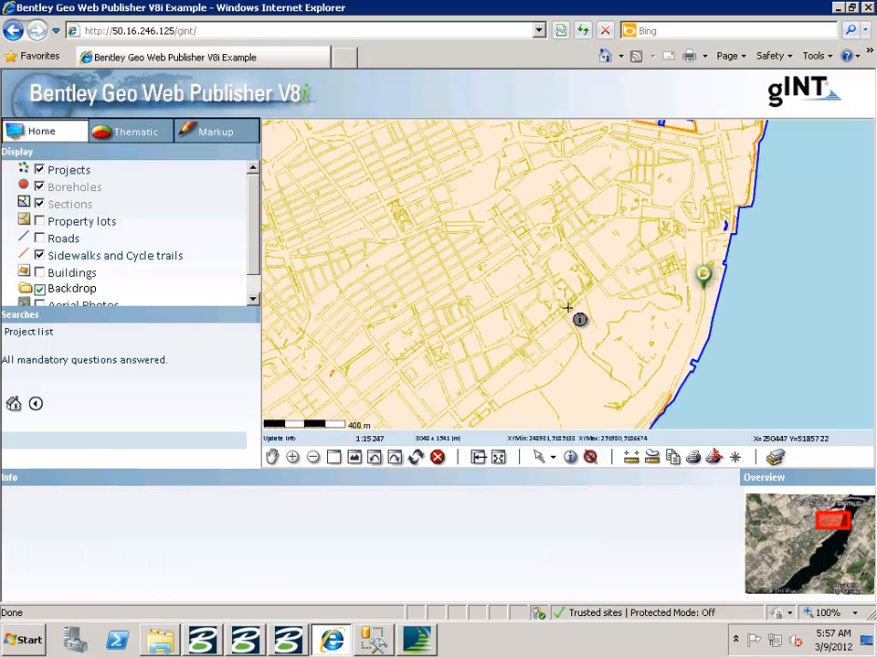
scroll(568, 308, up, 1)
scroll(569, 307, up, 2)
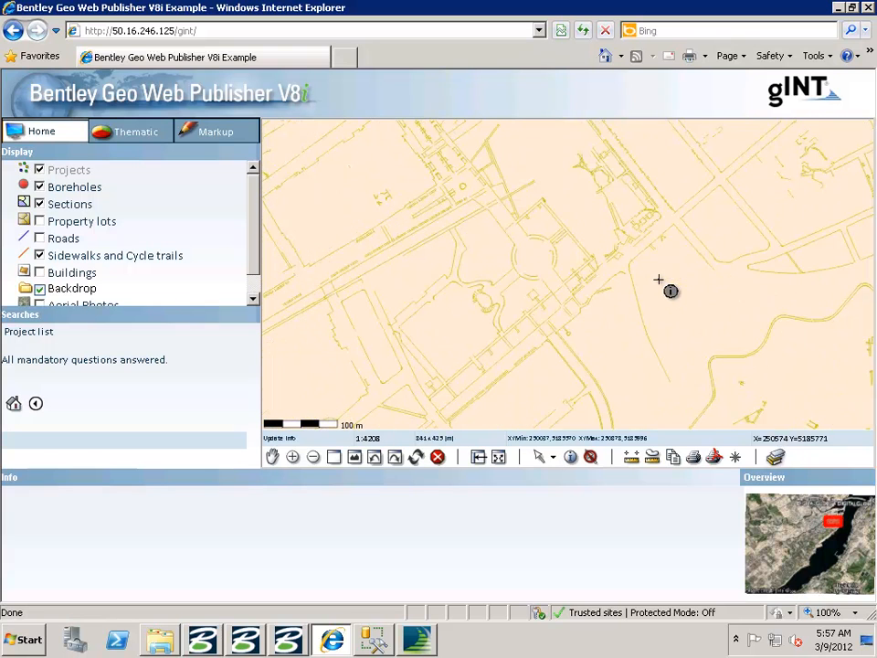
drag(616, 301, 645, 285)
drag(705, 274, 364, 313)
drag(631, 239, 528, 282)
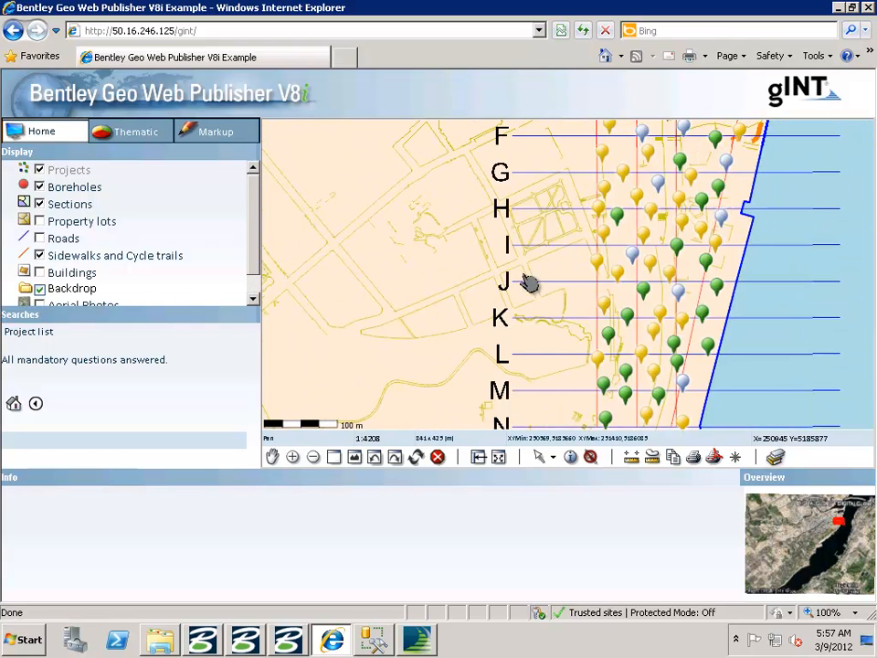
click(571, 456)
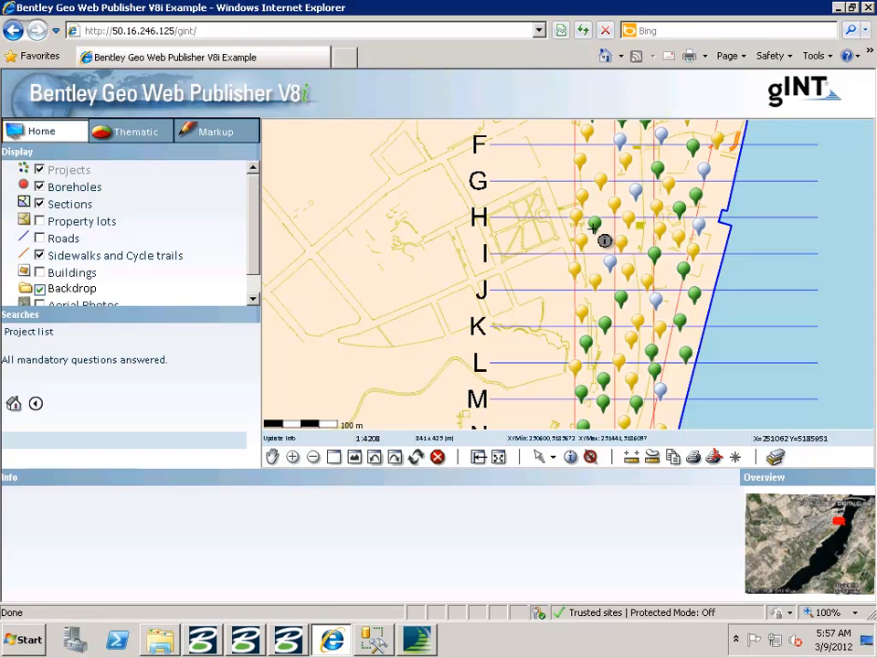
click(583, 242)
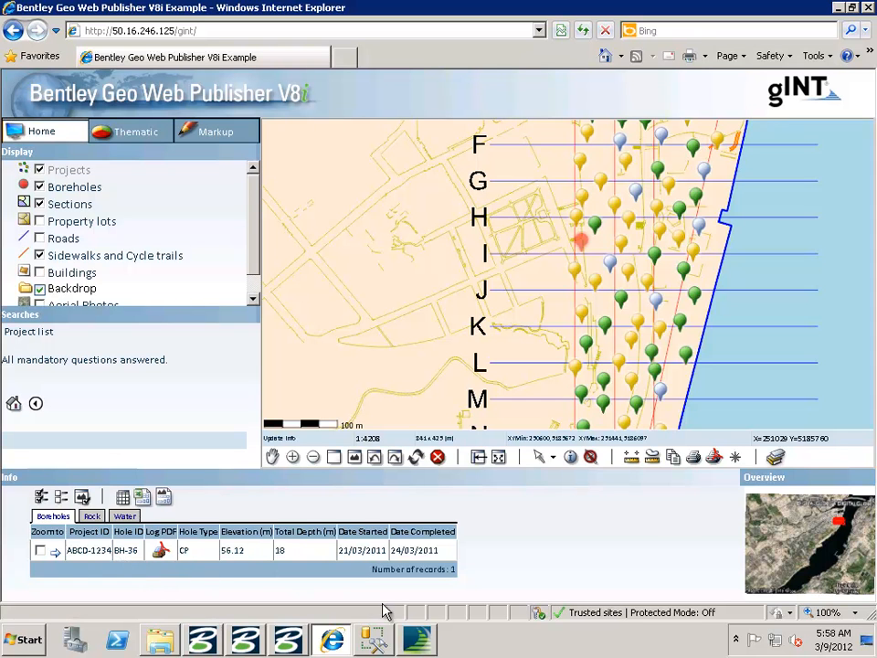
- Return to SQL Server Management Studio and highlight the Log PDF alias and POINT.GintRecID in the gINT_Point query
click(372, 639)
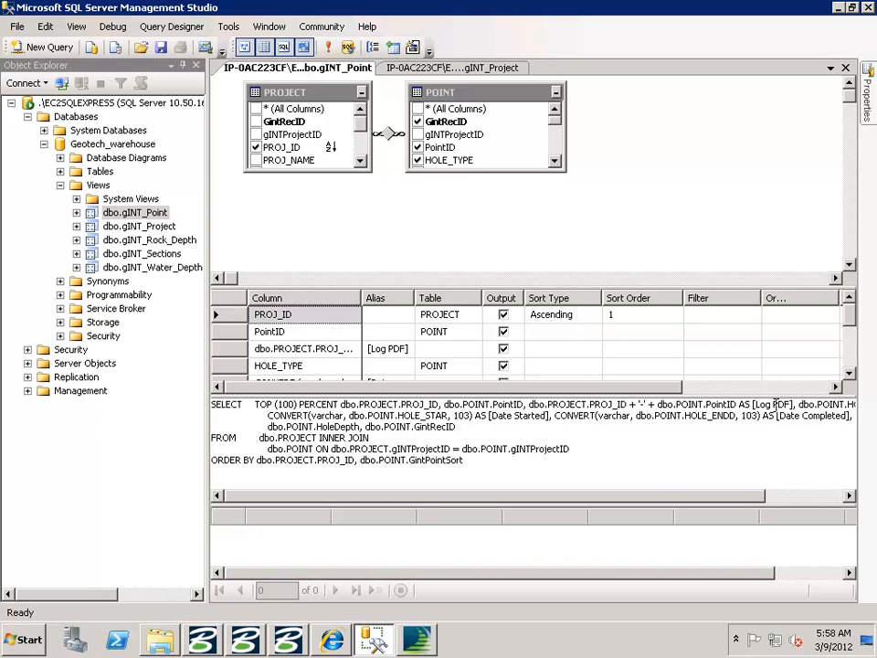
drag(755, 403, 793, 405)
drag(384, 426, 461, 426)
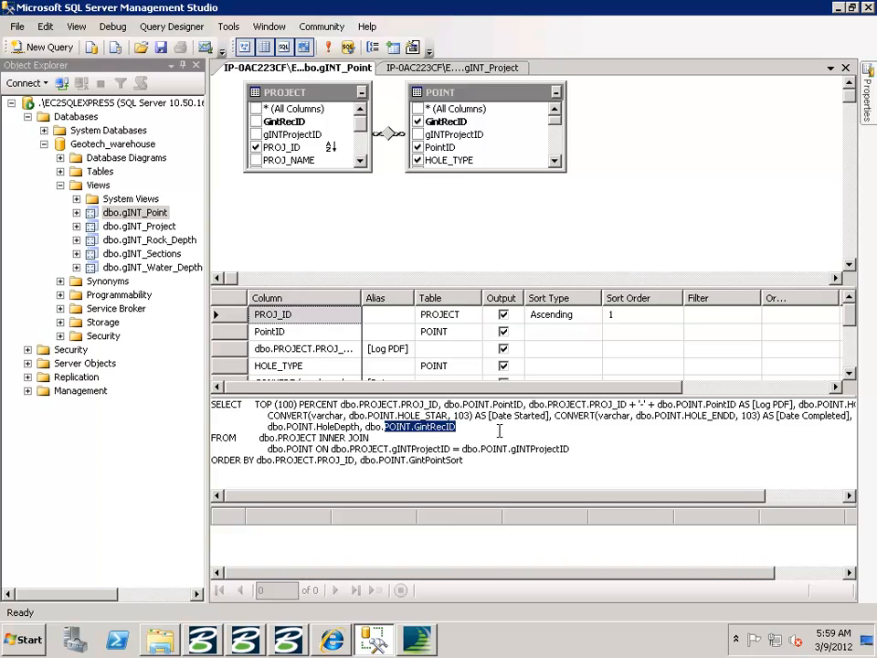
- Open the dbo.gINT_Rock_Depth view in design mode to examine its query
click(161, 243)
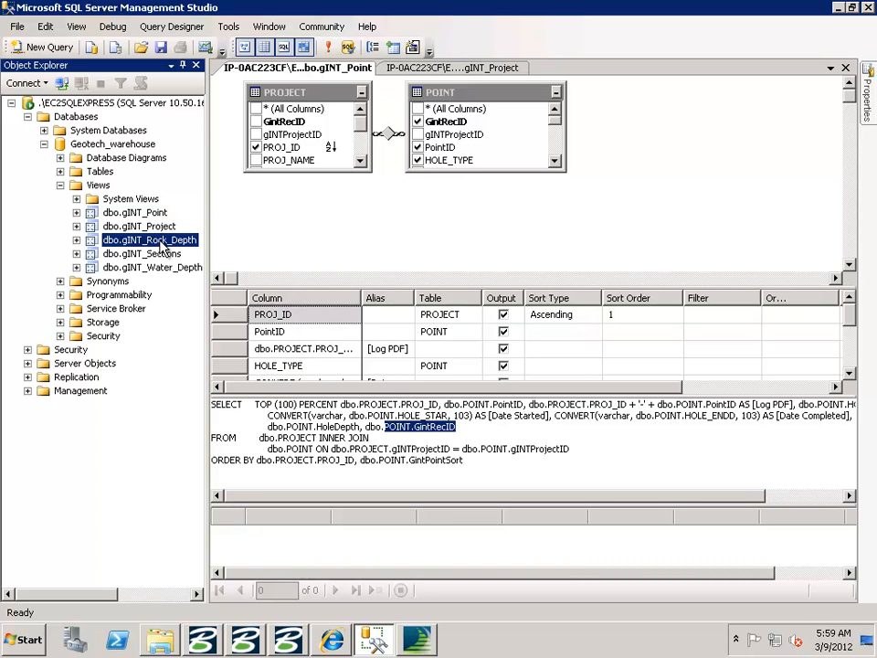
right_click(162, 242)
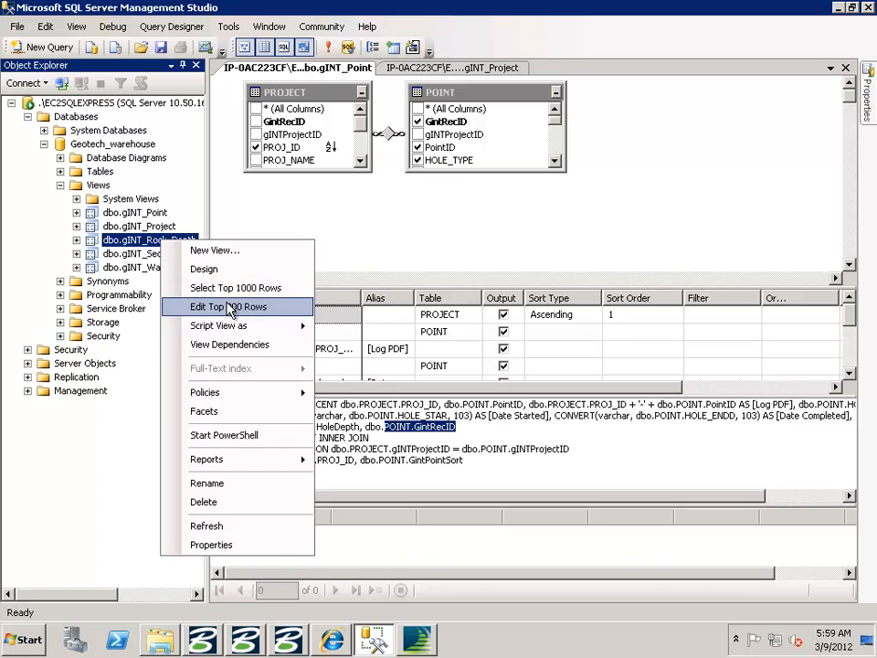
click(205, 268)
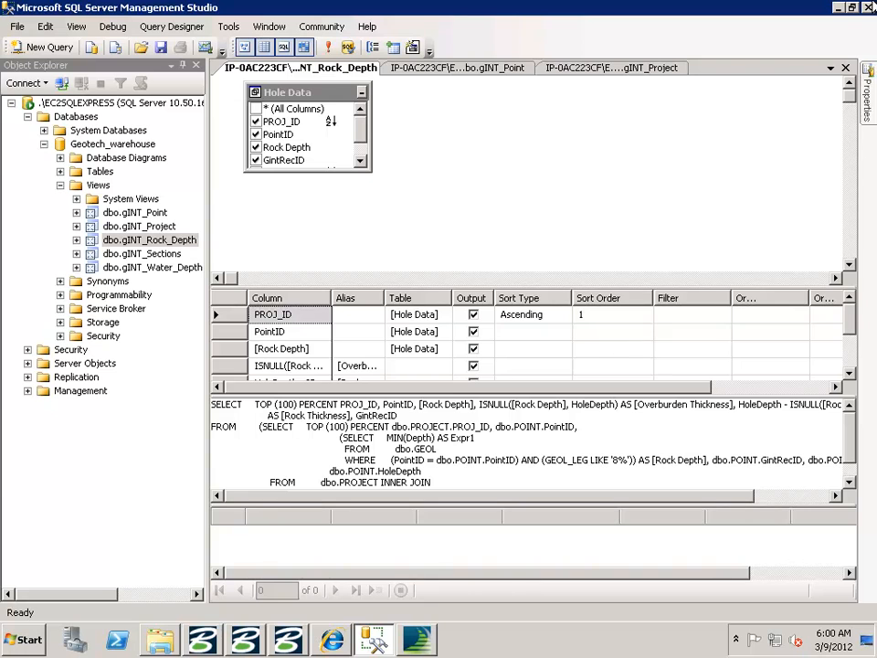
- Minimize the open windows and bring up Geo Web Publisher Administration maximized
click(839, 8)
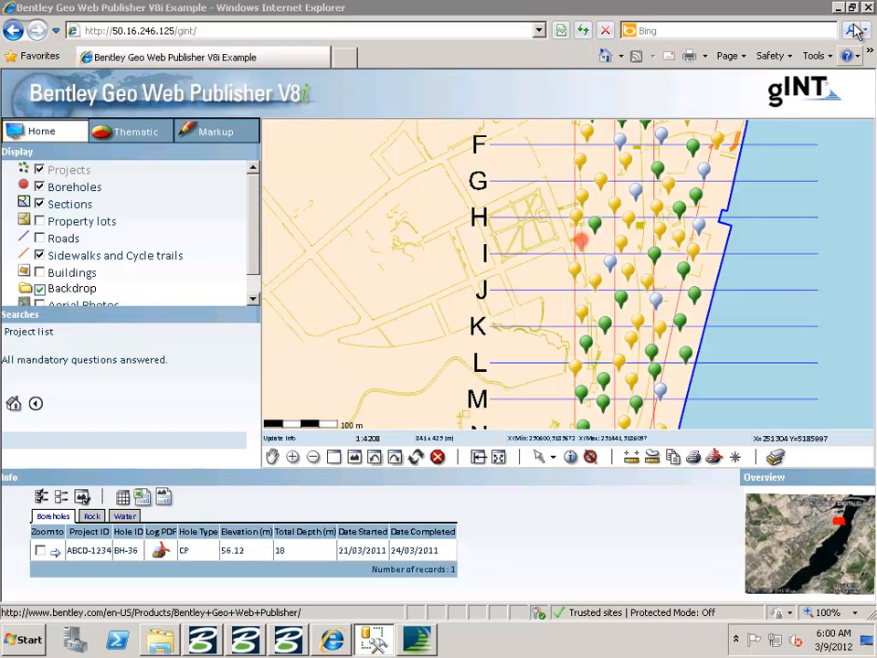
click(838, 7)
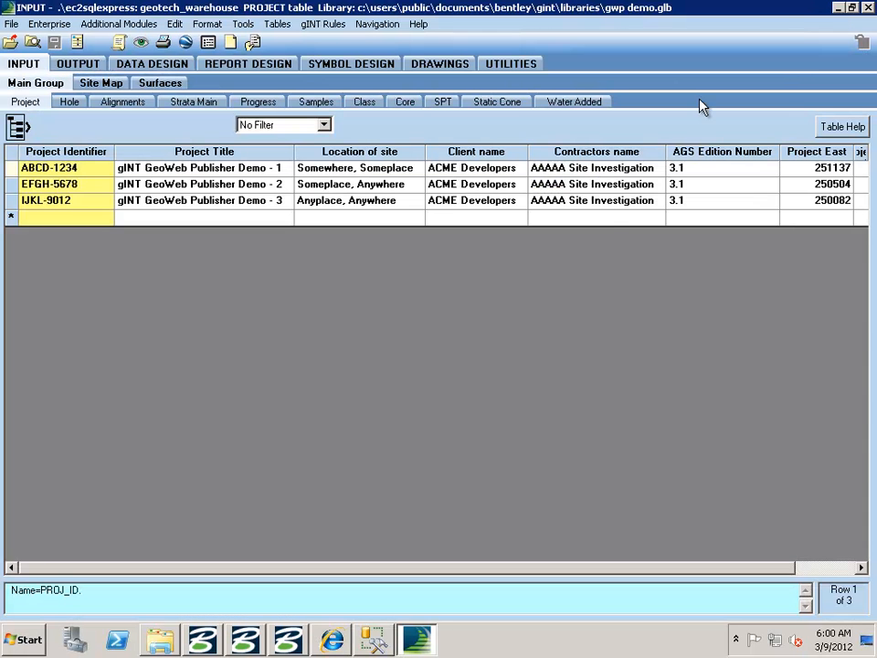
click(838, 8)
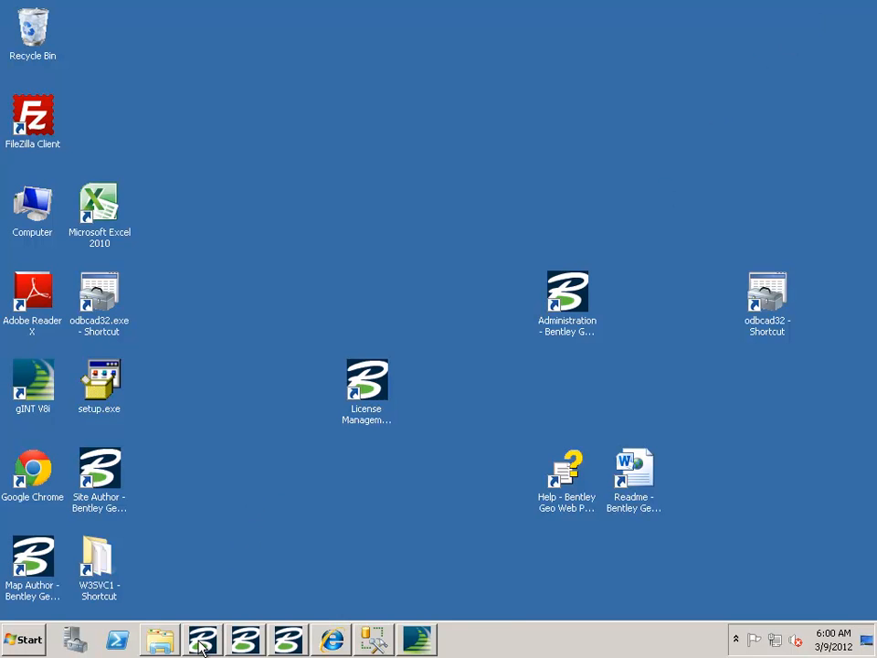
mouse_move(248, 645)
right_click(210, 646)
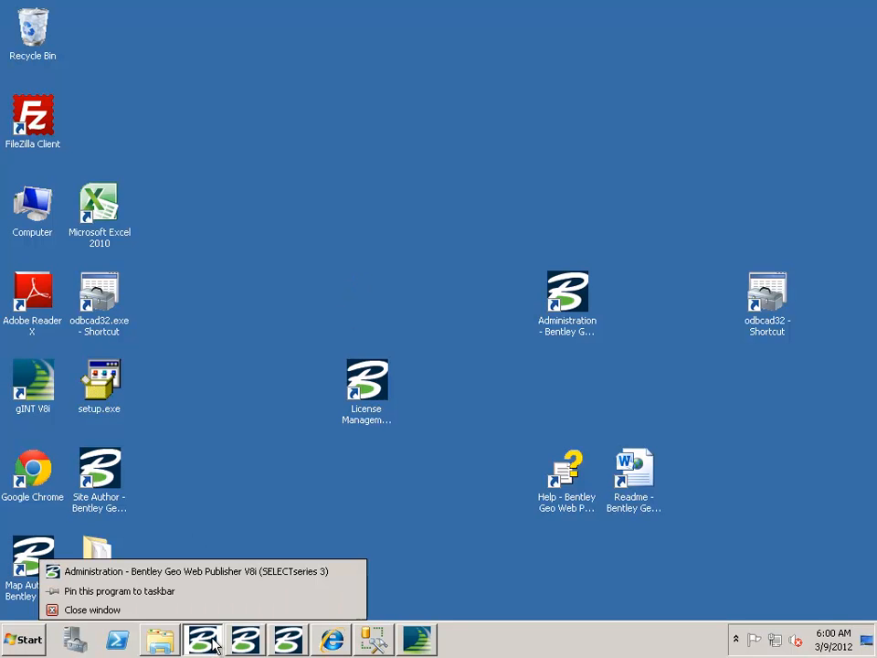
click(165, 573)
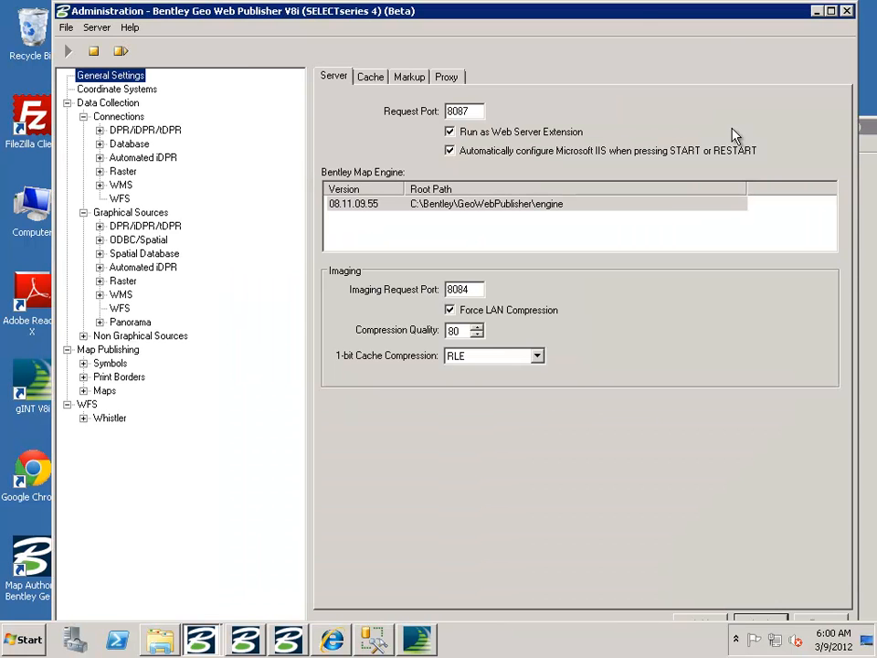
double_click(630, 15)
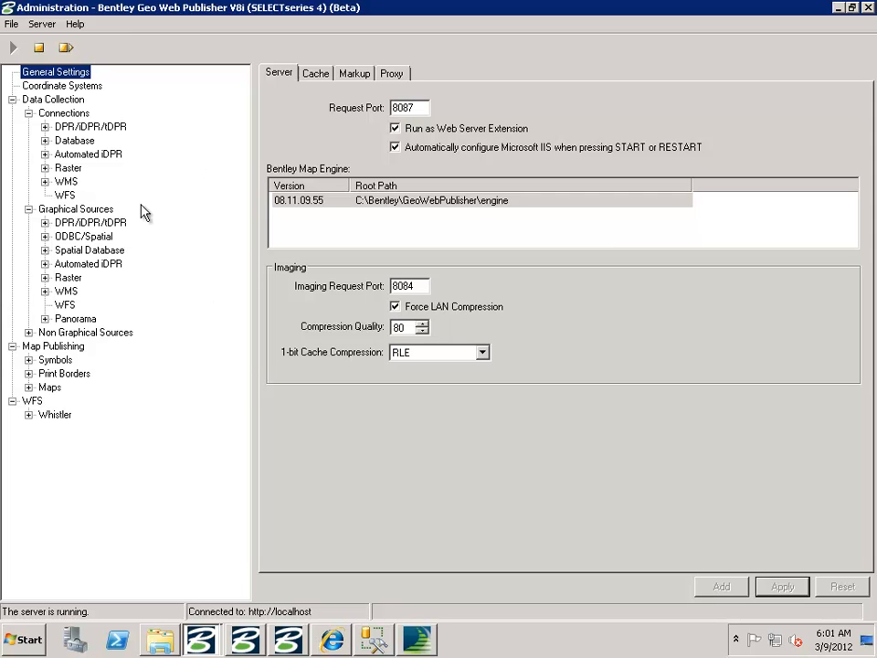
- Inspect the EC2SQLEXPRESS database connection and the settings of its gINT Projects ODBC/Spatial graphical source
click(45, 140)
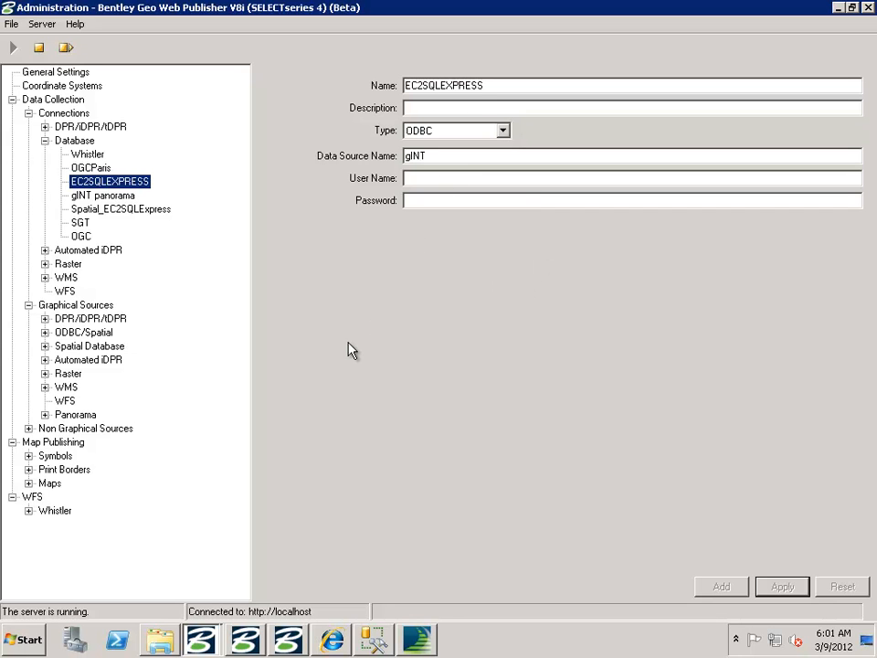
click(45, 333)
click(60, 346)
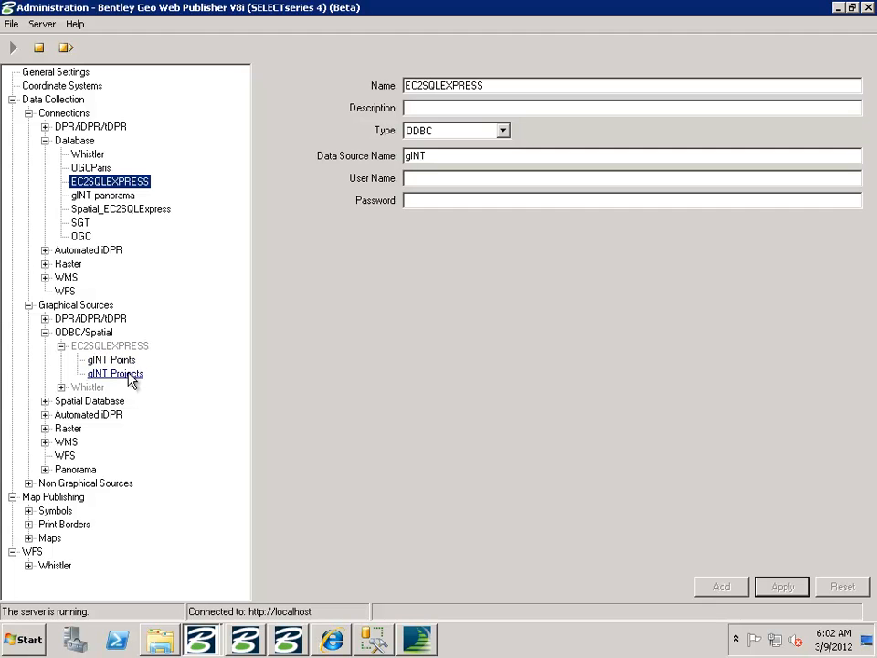
click(130, 376)
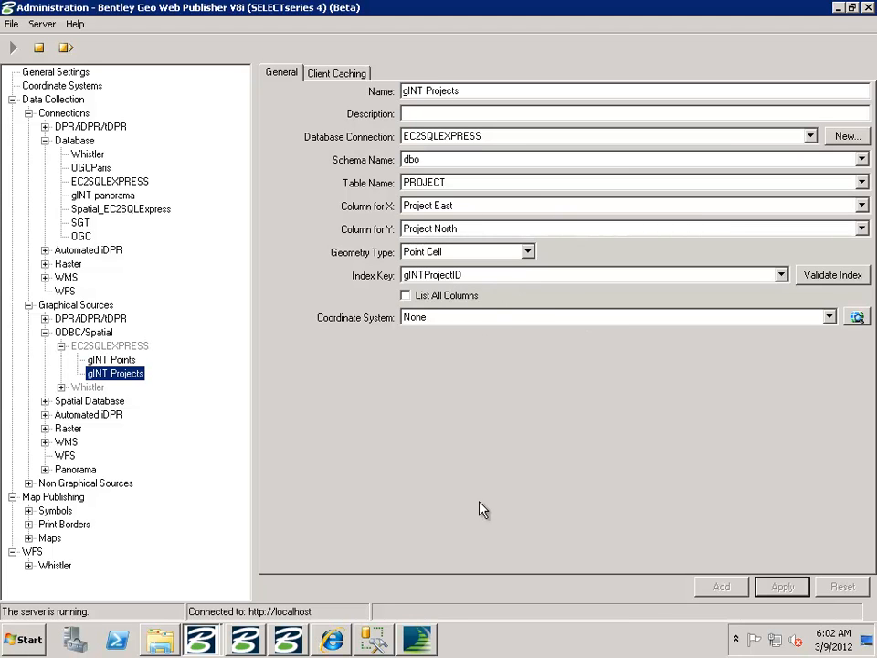
- Switch to gINT to view the Project East and Project North columns, and bring up SQL Server Management Studio
click(429, 636)
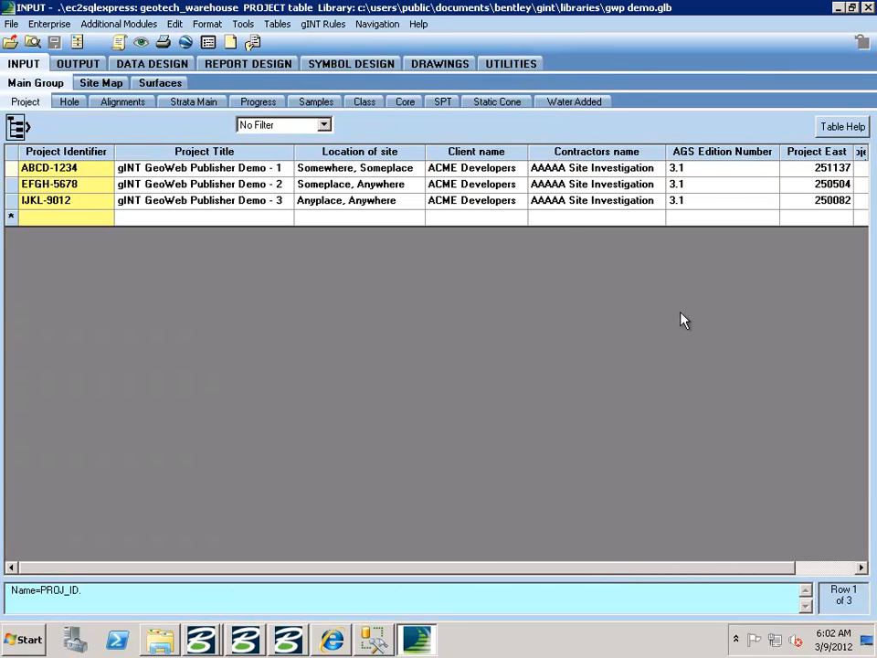
click(804, 567)
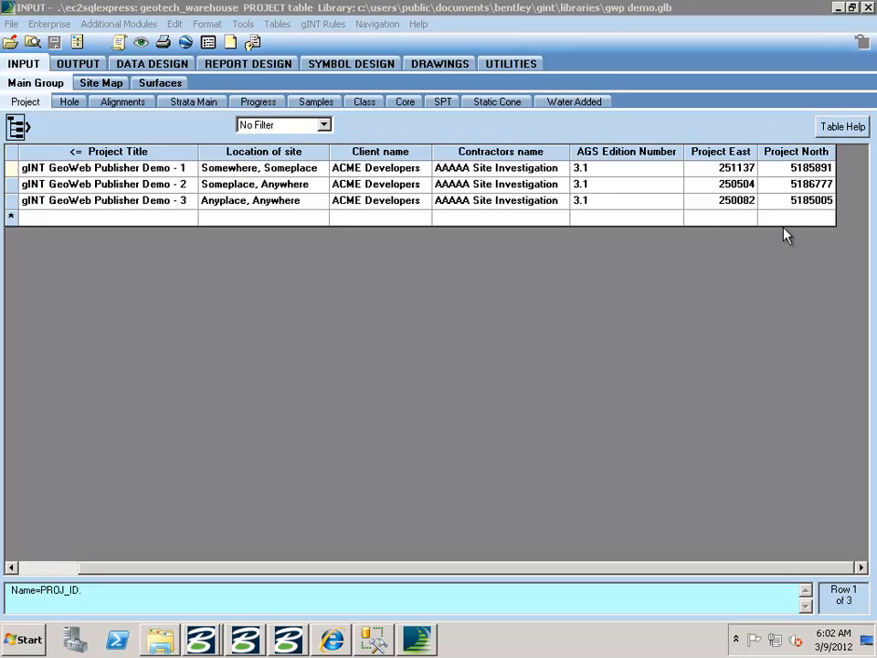
click(372, 640)
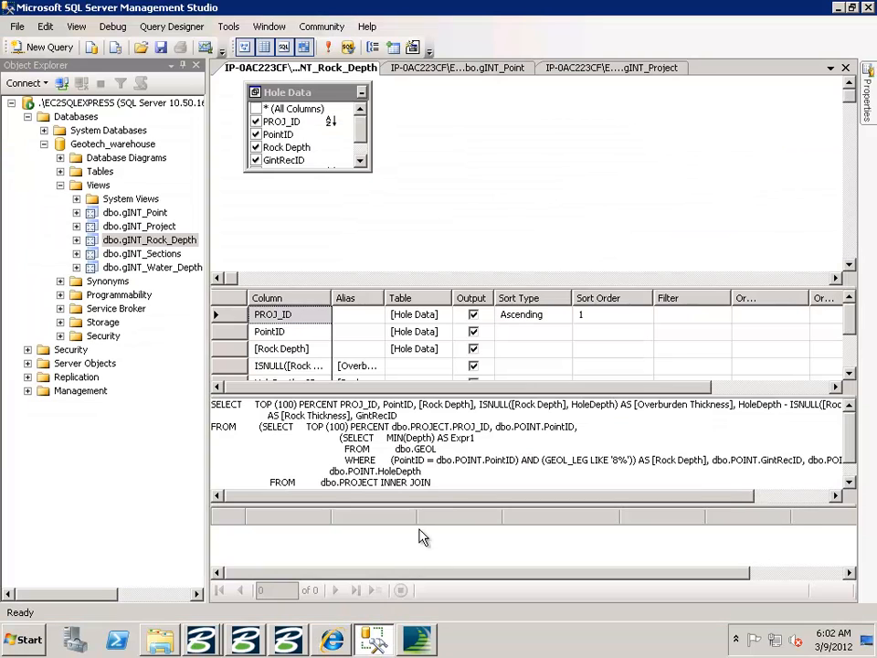
- Return to Geo Web Publisher Administration and open the gINT DGN Section Lines source among the Automated iDPR graphical sources
click(206, 642)
click(268, 588)
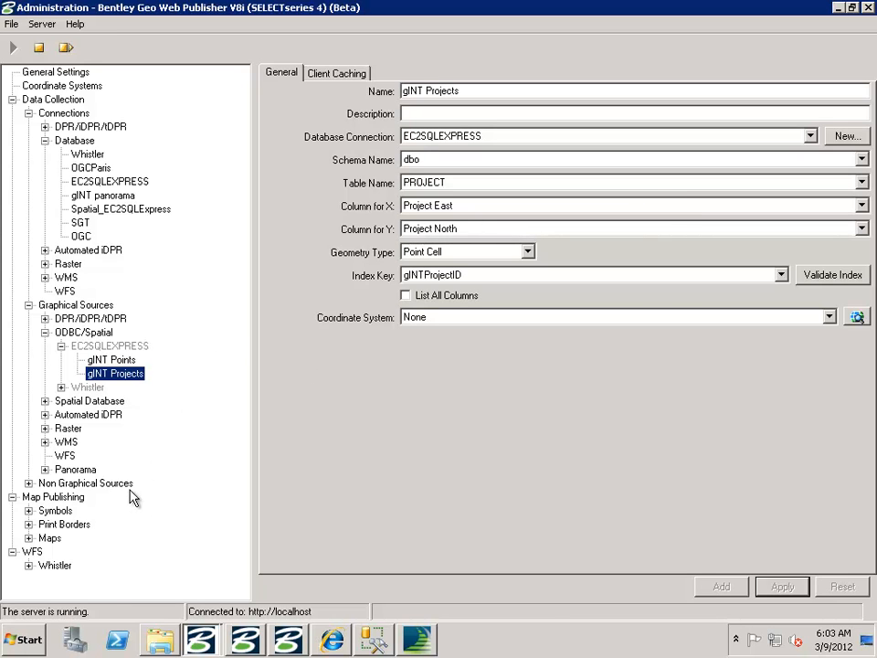
click(45, 415)
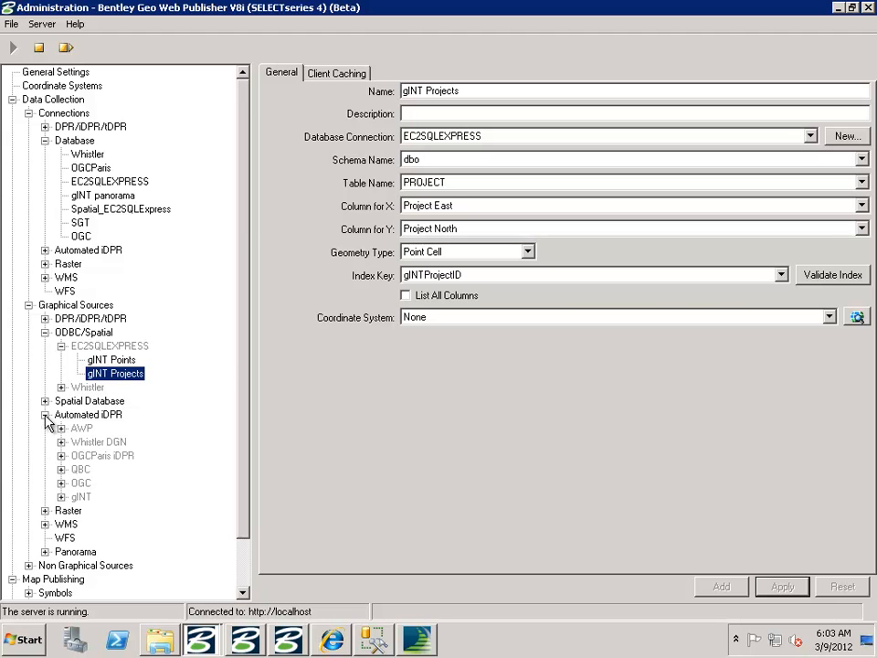
click(62, 497)
click(145, 511)
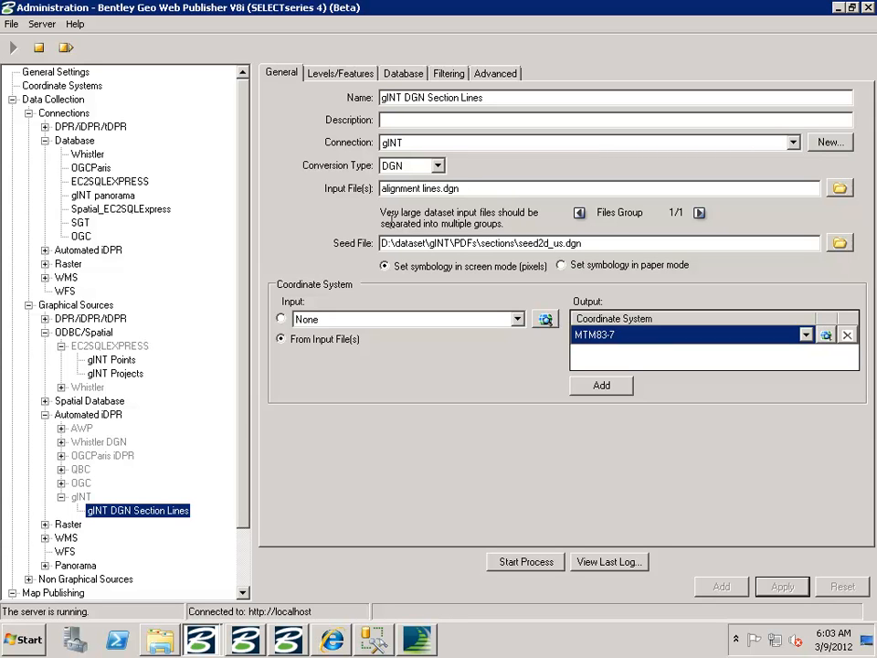
- Expand the non-graphical sources, look at the published web map in Internet Explorer, and return to Geo Web Publisher Administration
drag(242, 516, 135, 539)
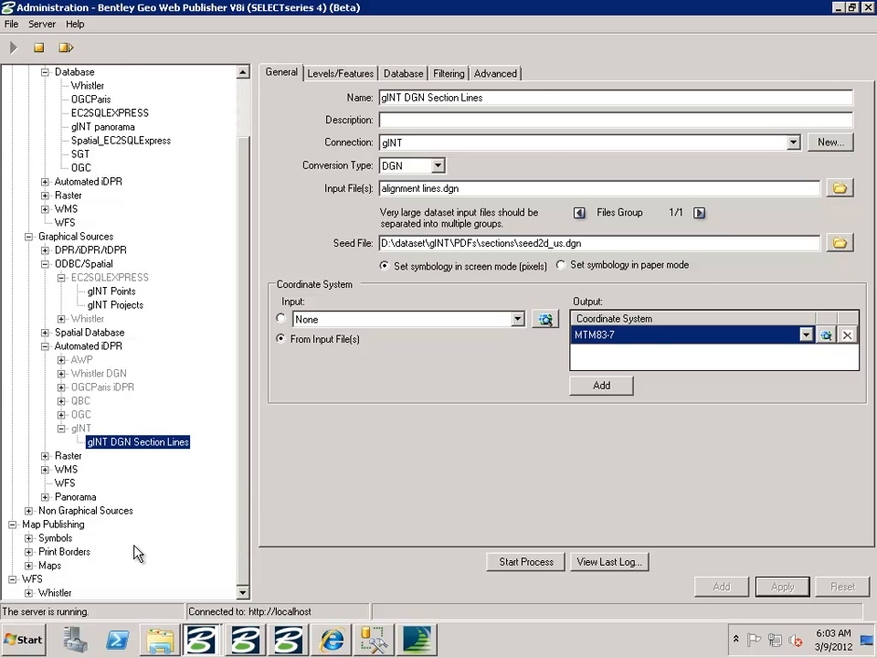
click(28, 511)
click(333, 641)
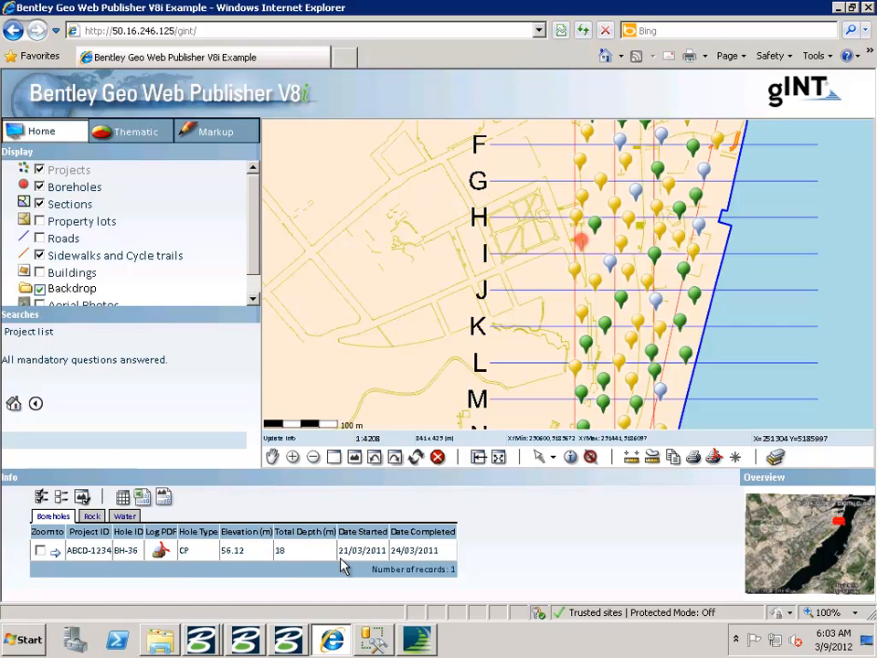
click(199, 642)
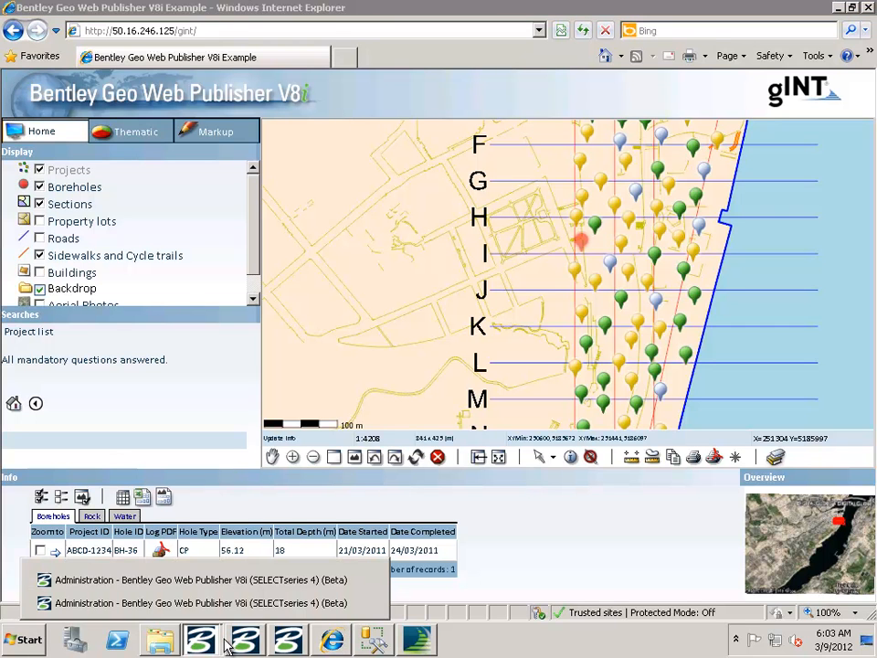
click(322, 583)
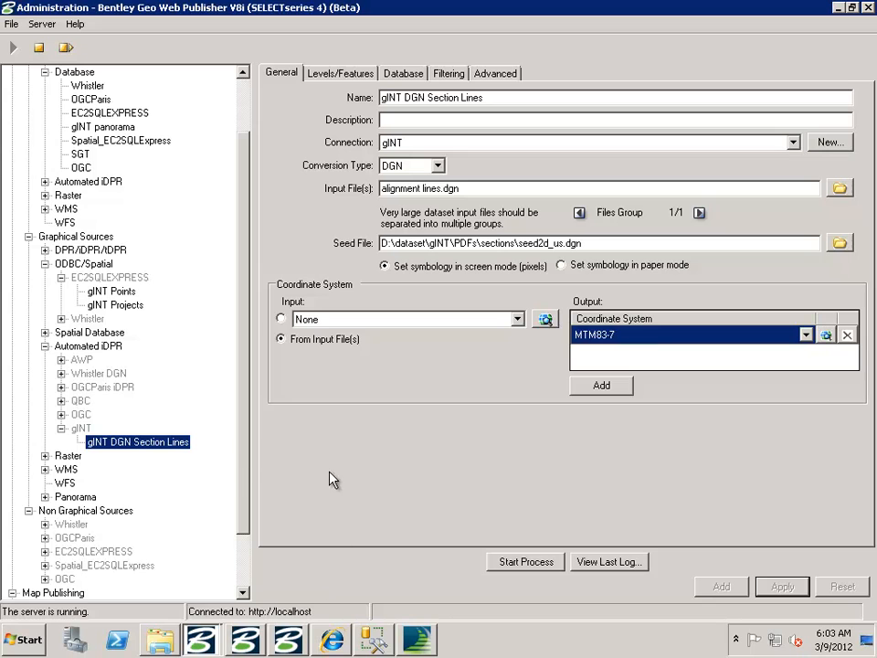
- Open the gINT_Points non-graphical source under EC2SQLEXPRESS and review the database tables and views available for it
drag(242, 466, 239, 512)
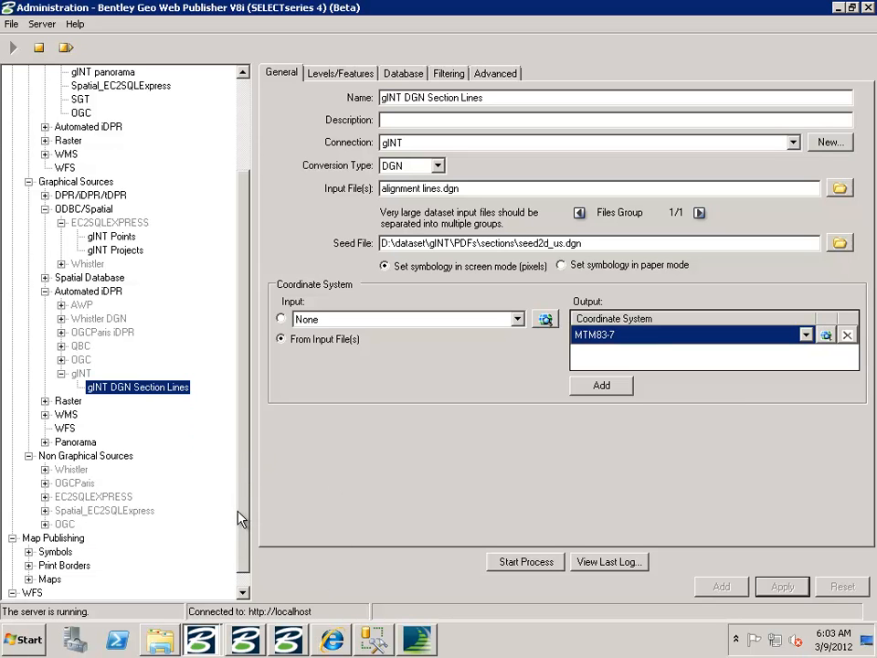
click(44, 496)
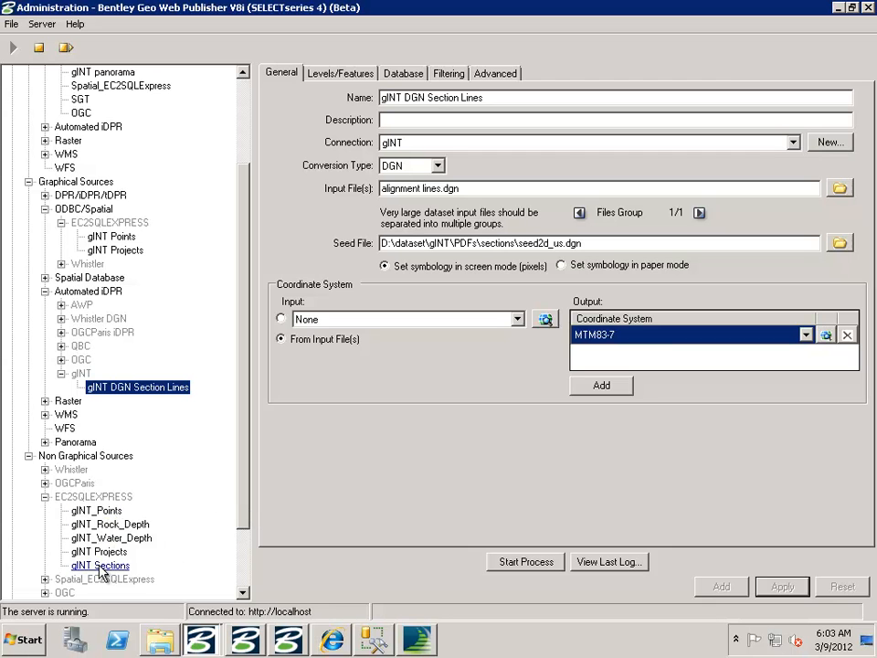
click(128, 510)
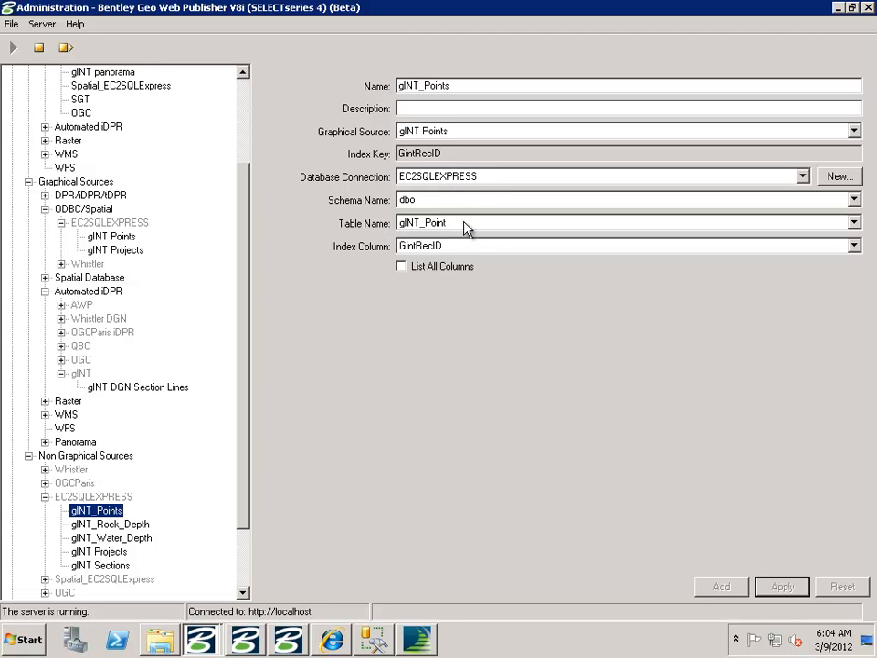
click(854, 223)
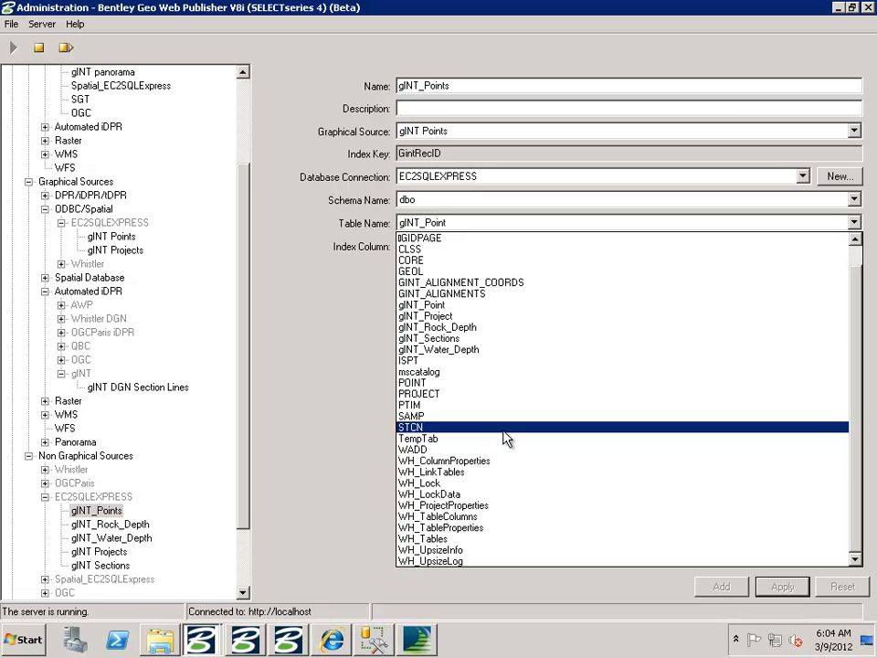
click(369, 368)
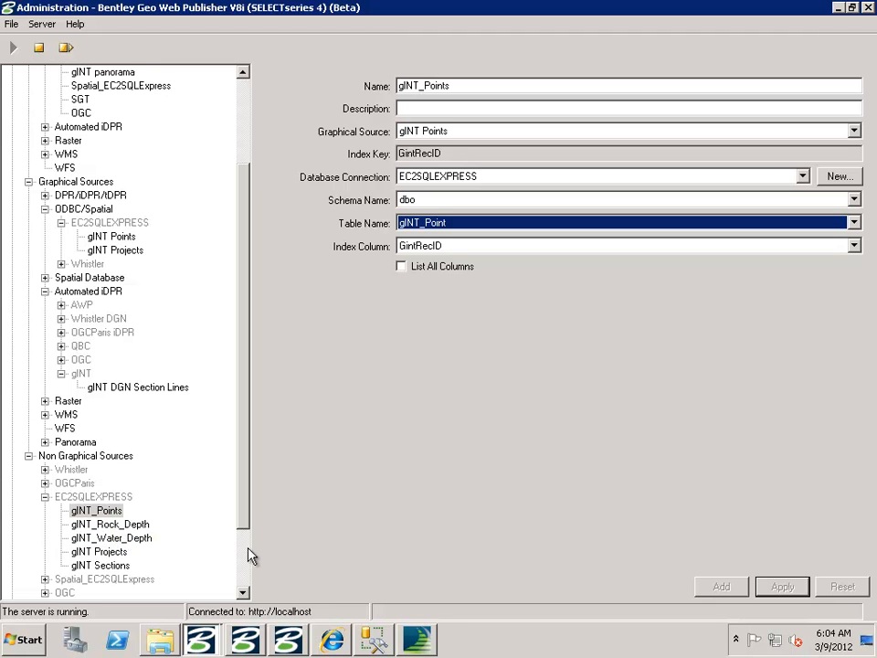
scroll(242, 571, down, 2)
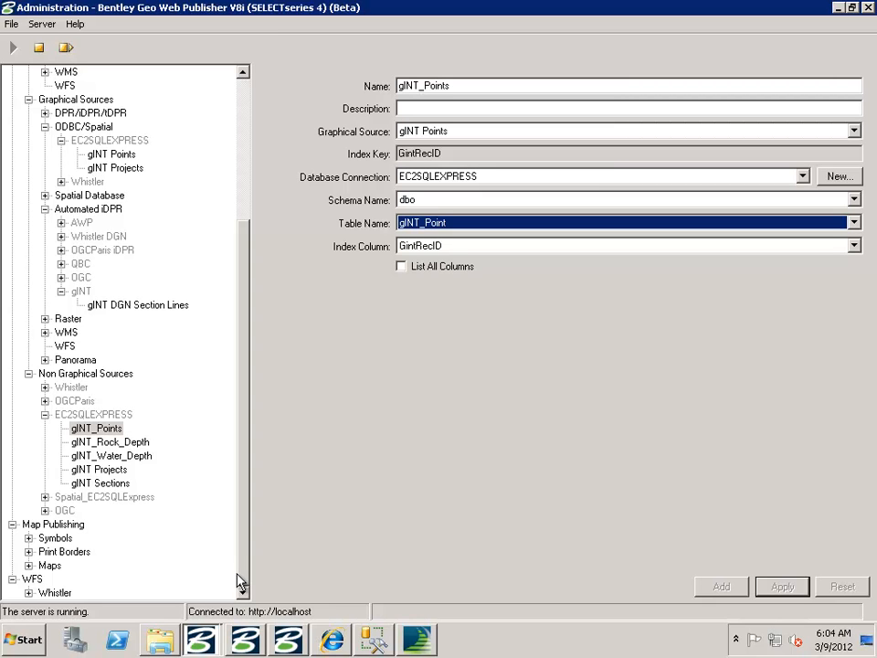
- Switch to Map Author, open the Projects layer of the 00 gINT map, and browse the available graphical sources without changing the selection
click(249, 642)
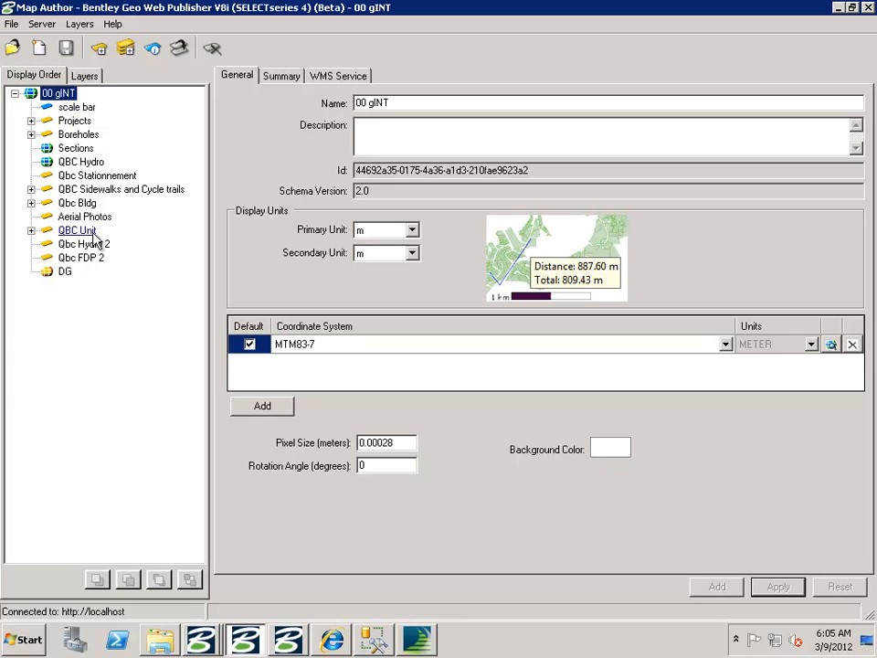
click(75, 121)
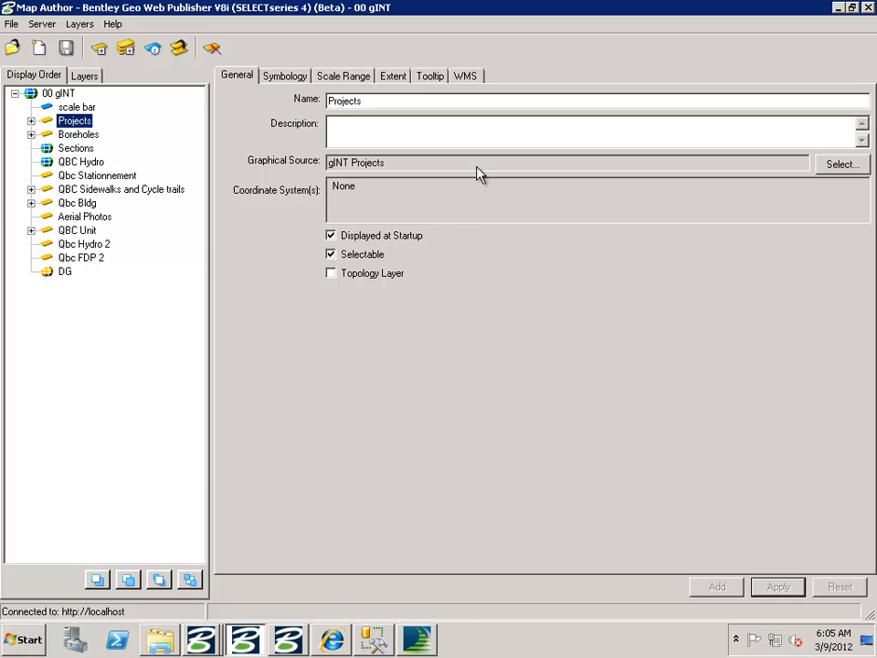
click(858, 172)
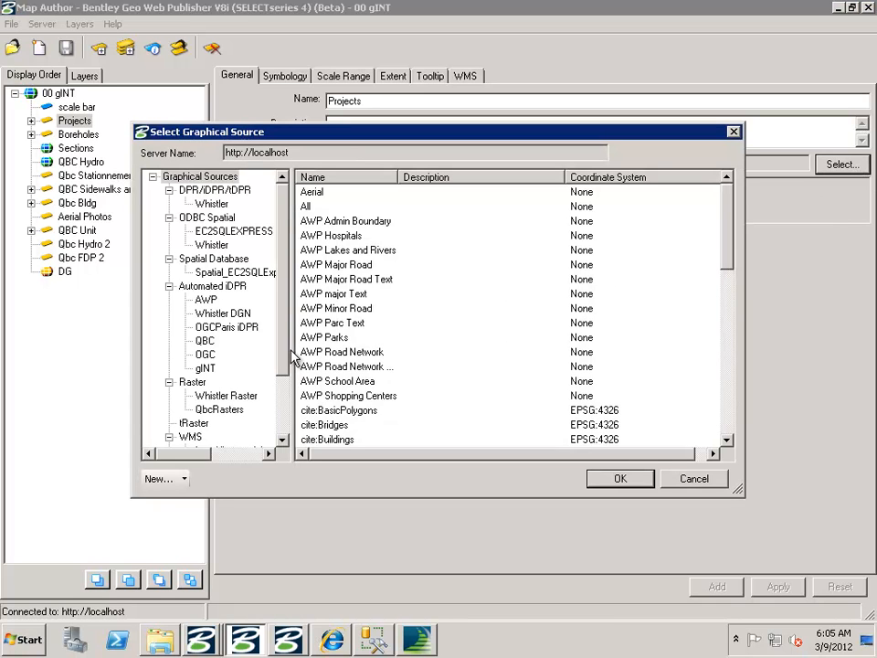
drag(288, 360, 290, 427)
scroll(290, 351, up, 2)
click(734, 133)
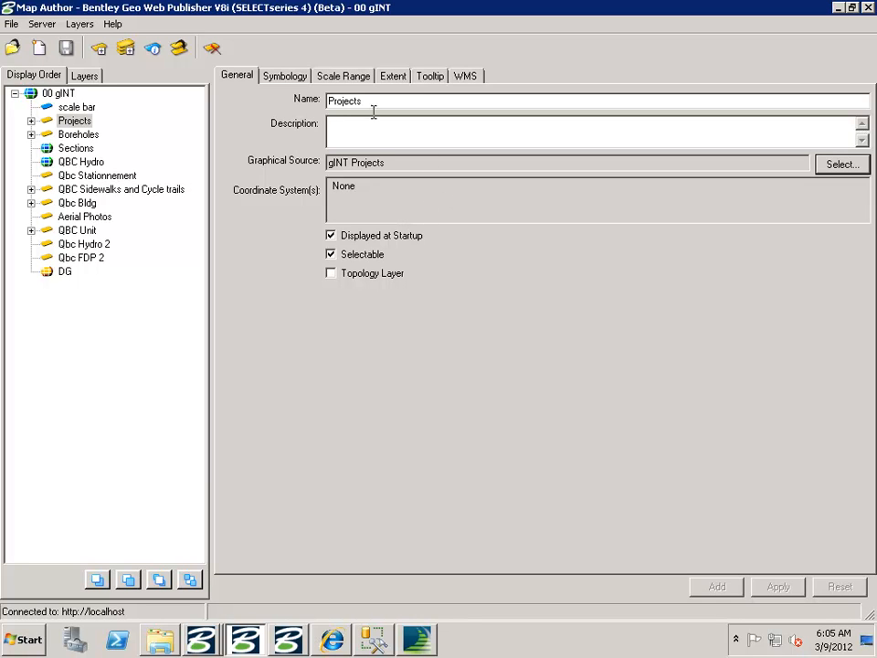
- Examine the Projects layer's symbolization method, its pin symbol settings, and its scale range
click(292, 80)
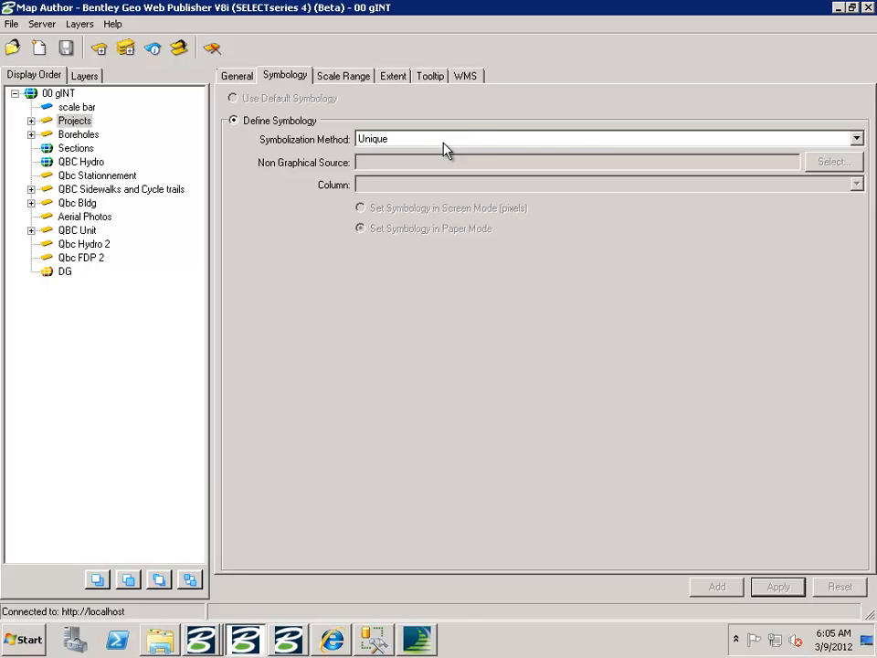
click(31, 122)
click(89, 135)
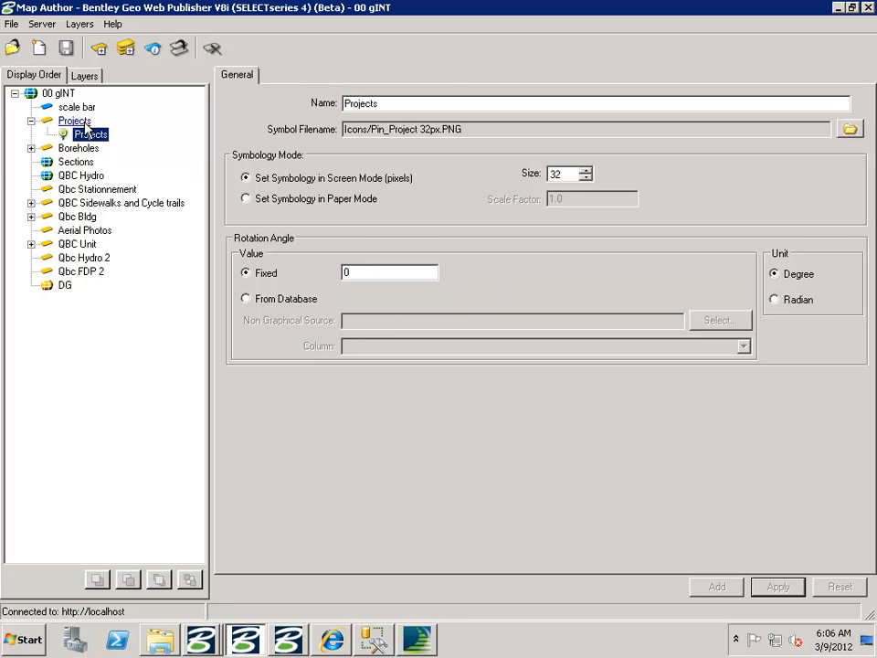
click(74, 121)
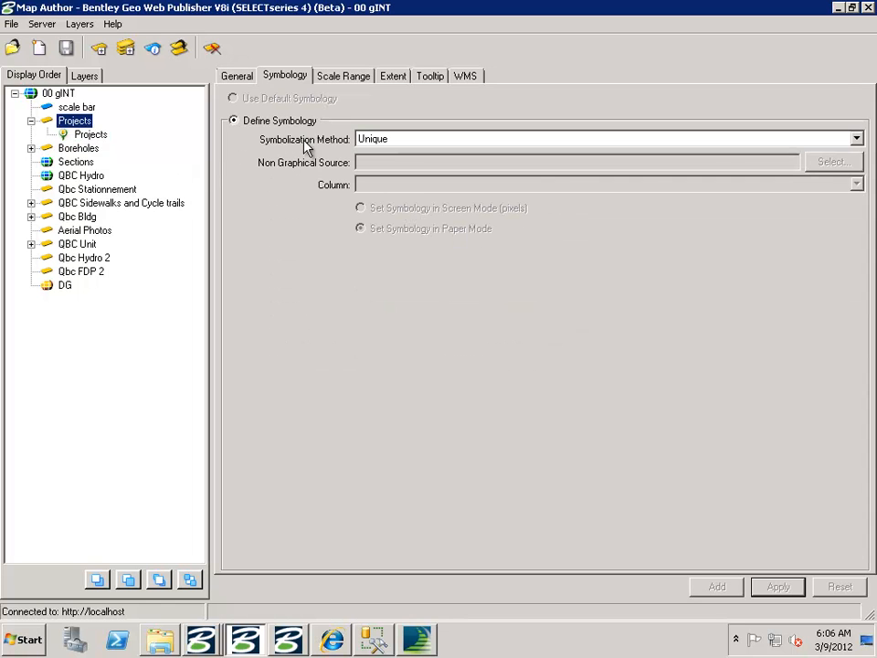
click(352, 78)
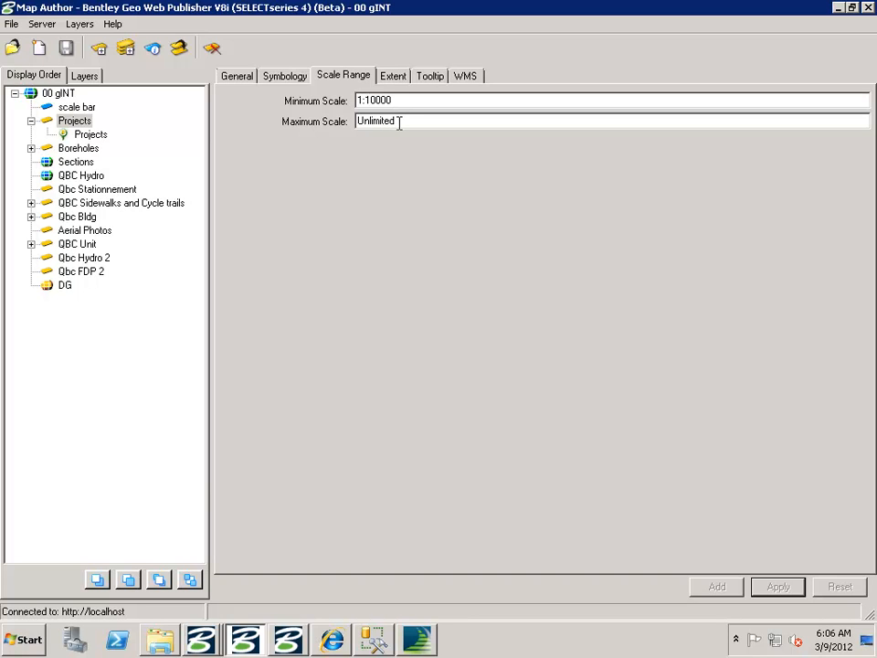
- Try adding the line "Project Report File: [Project Report]" to the Projects layer's tooltip text, and discard the change
click(430, 77)
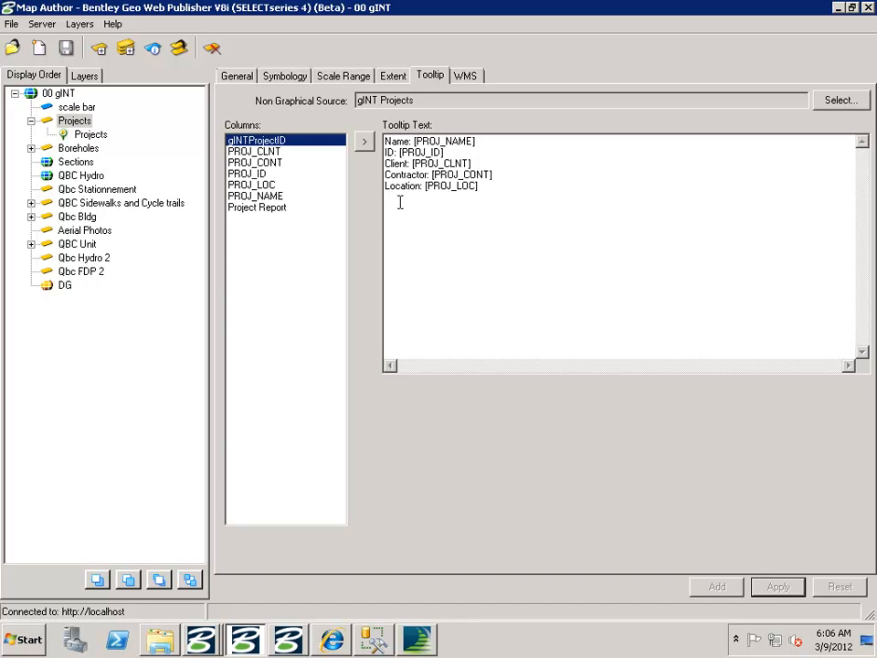
click(501, 189)
key(Return)
text(Project Report File)
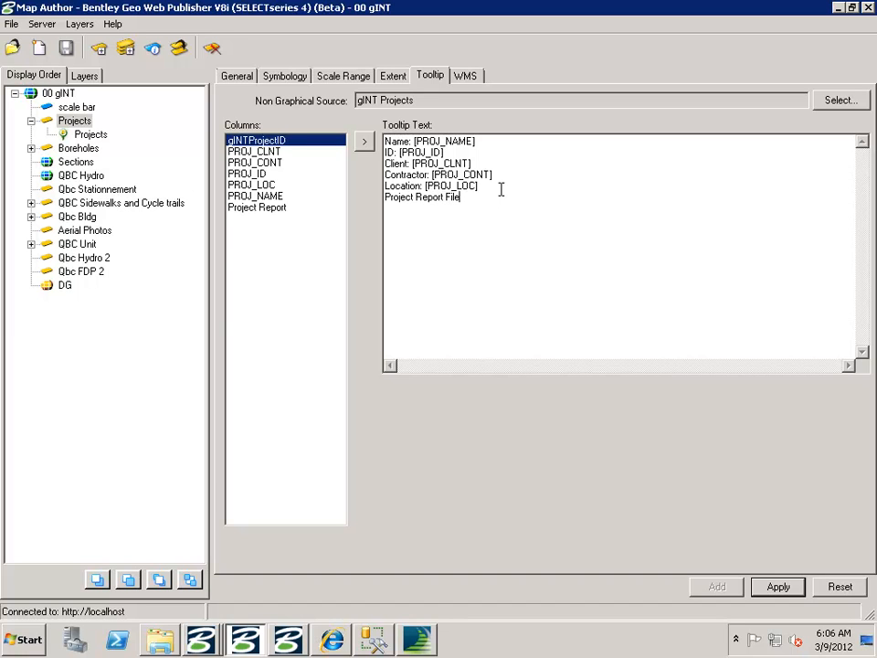
text(:)
double_click(279, 210)
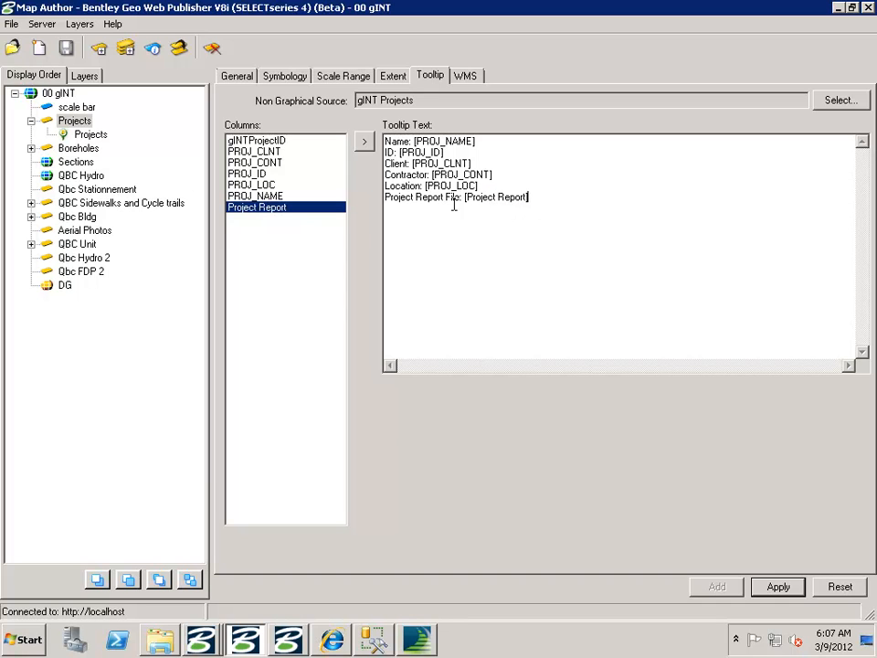
drag(529, 198, 378, 200)
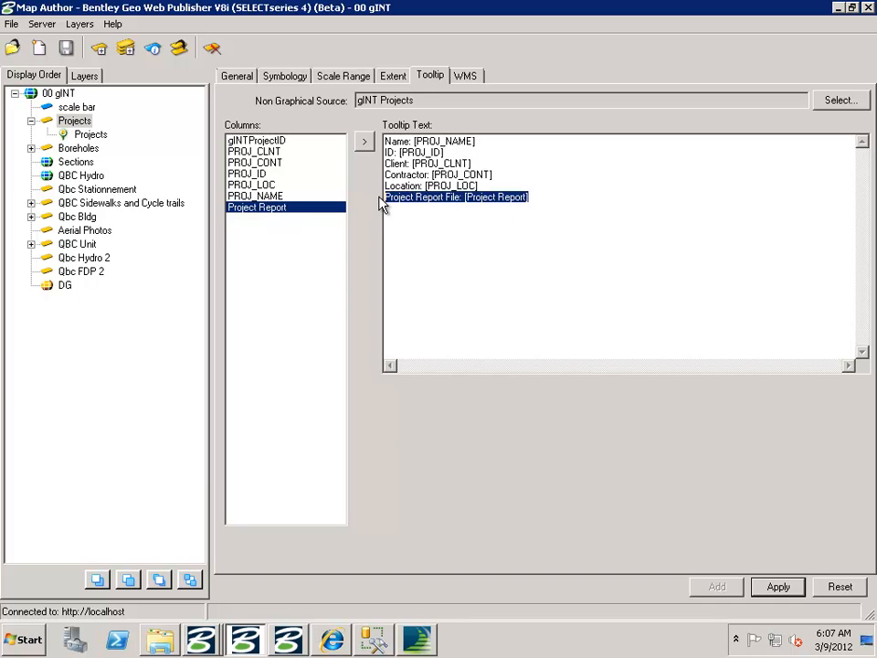
click(838, 585)
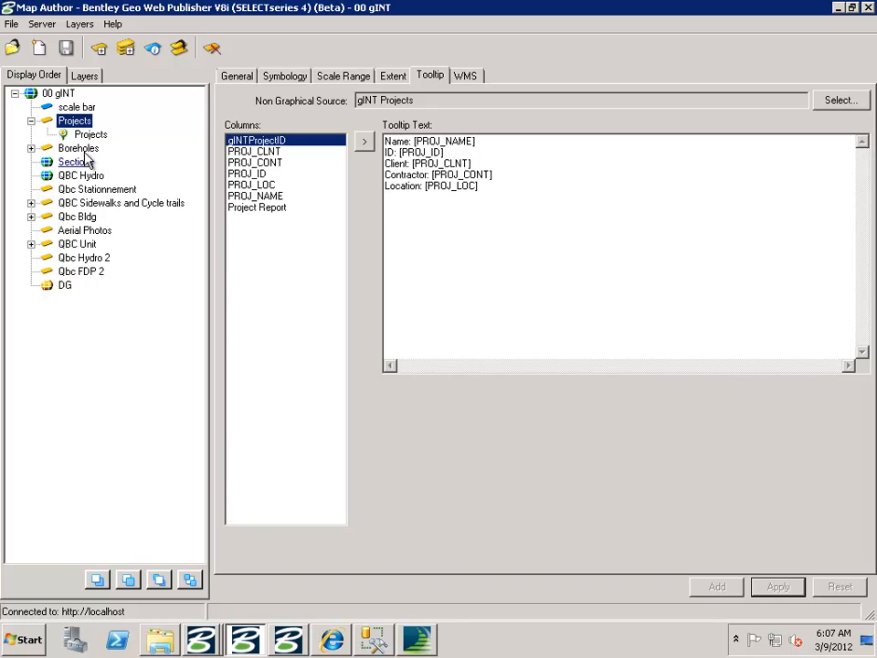
- Open the Boreholes layer and check its graphical source, symbolization method, and the columns available for symbolizing by values
click(31, 148)
click(75, 148)
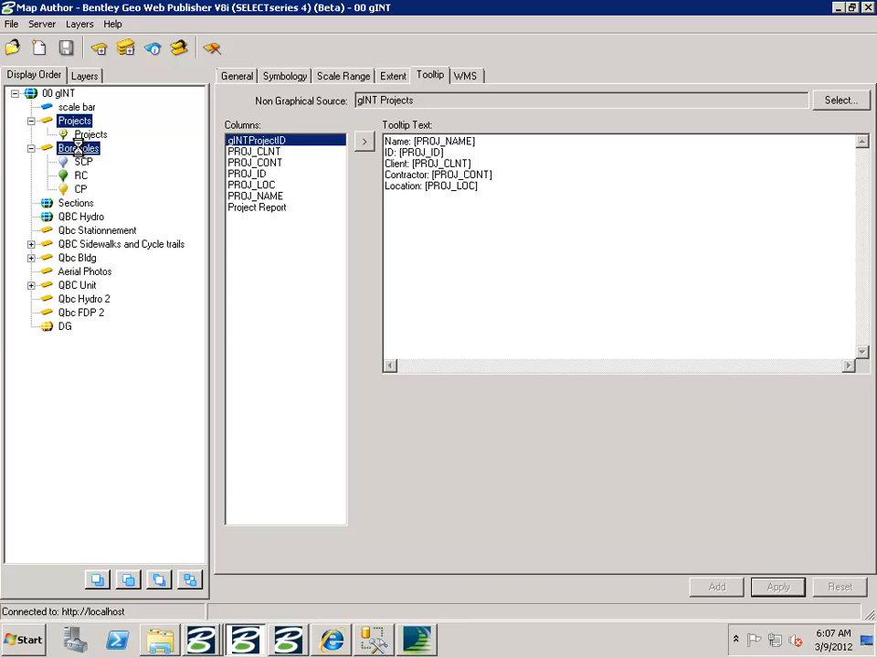
click(235, 76)
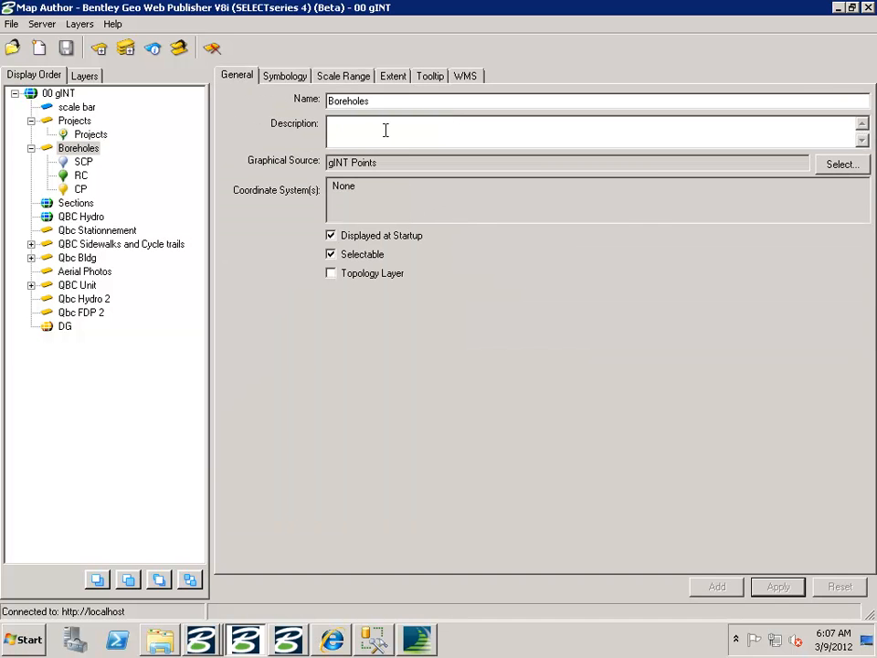
click(287, 76)
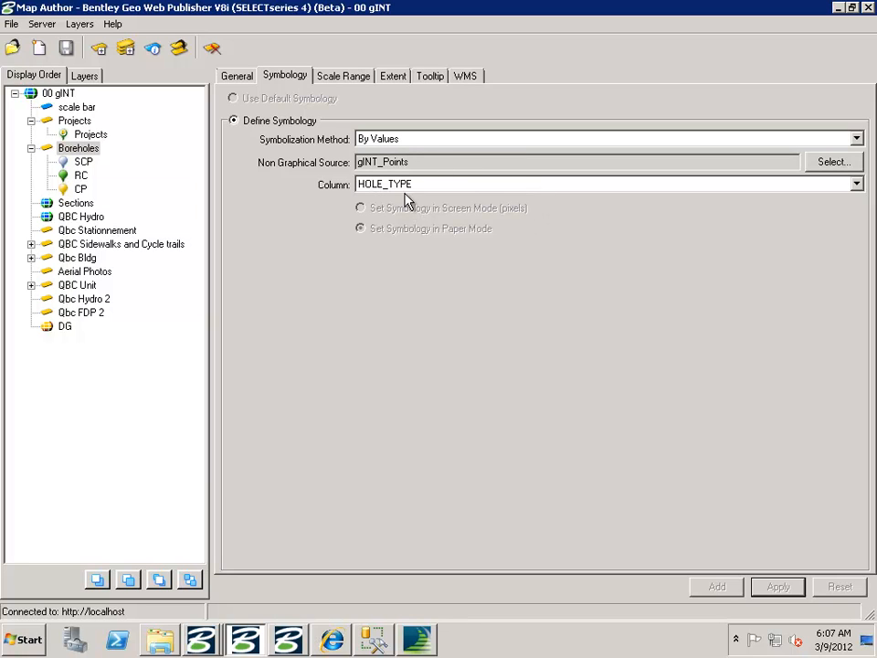
click(858, 185)
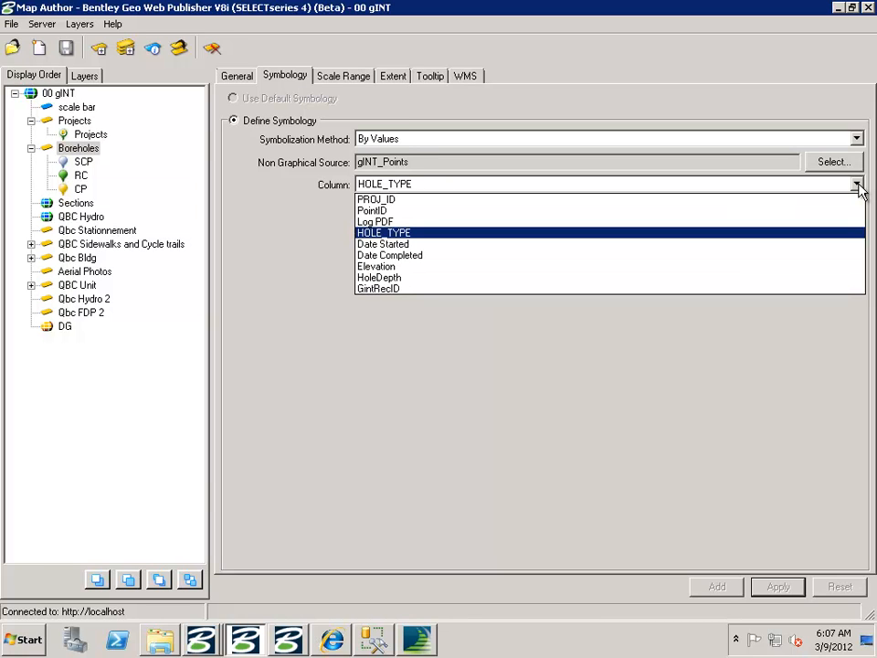
click(858, 185)
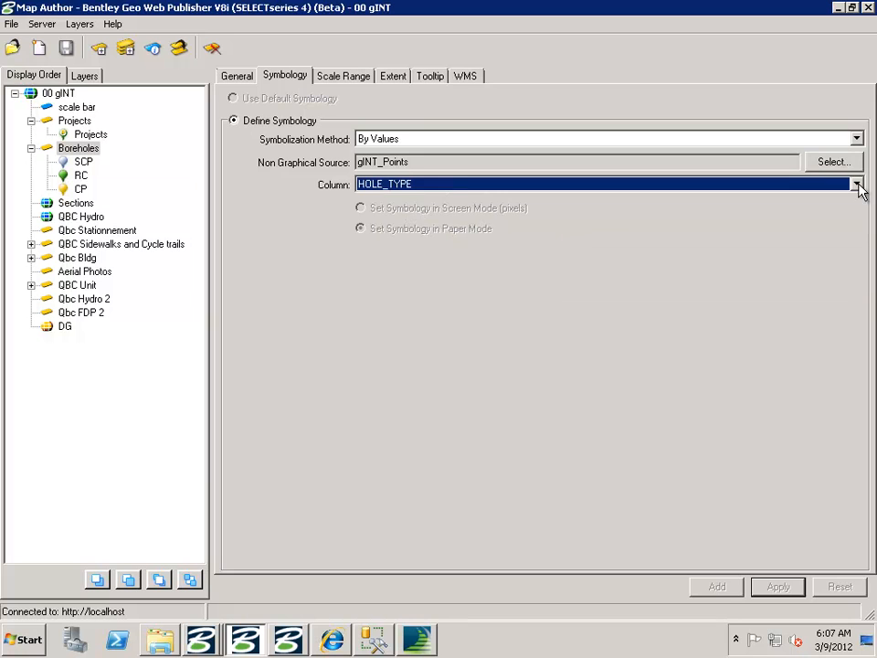
- Inspect the symbol settings of the SCP, RC and CP hole types under the Boreholes layer
click(87, 164)
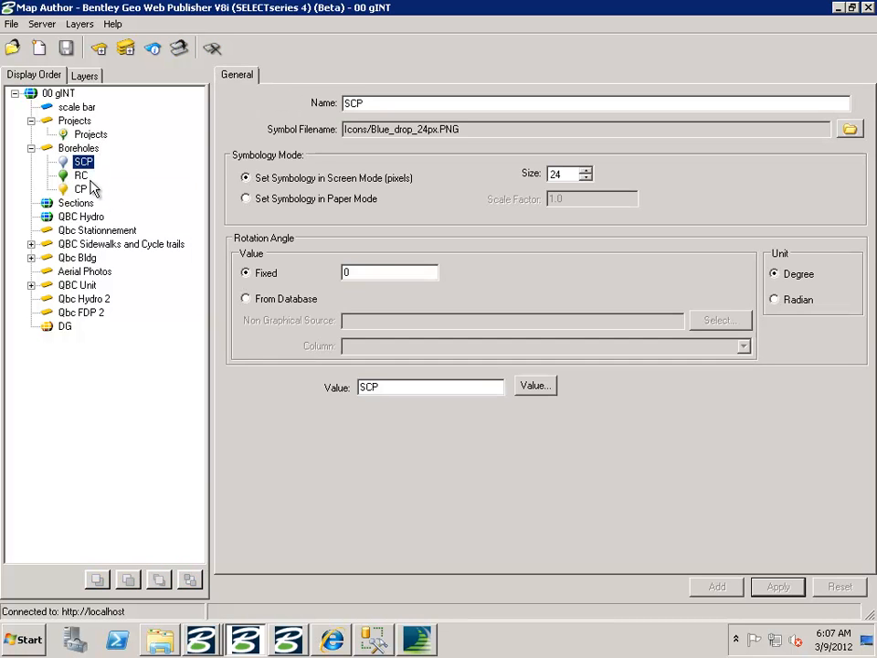
click(83, 177)
click(81, 189)
click(83, 161)
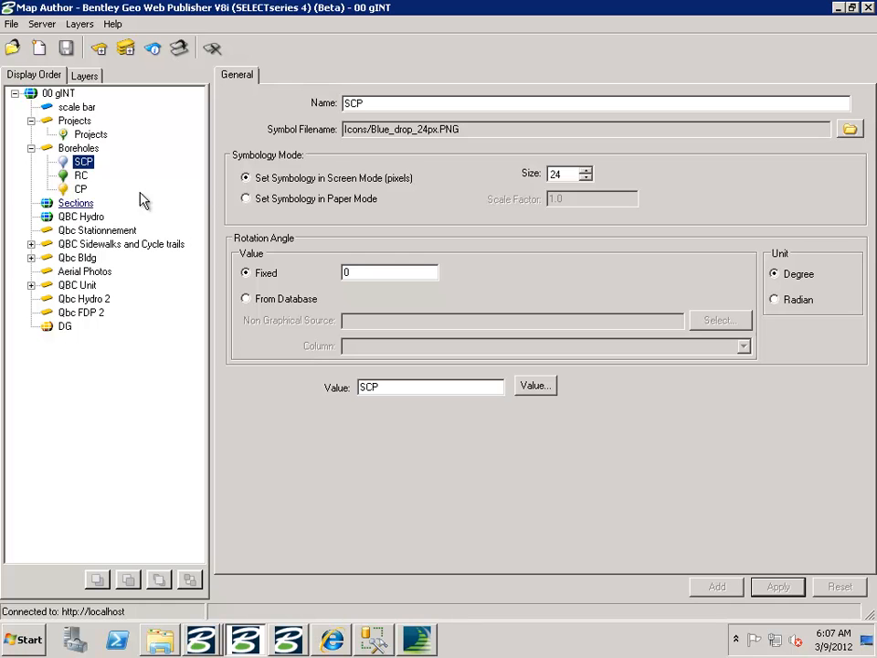
- Check the Boreholes layer's scale range and tooltip text definition
click(79, 148)
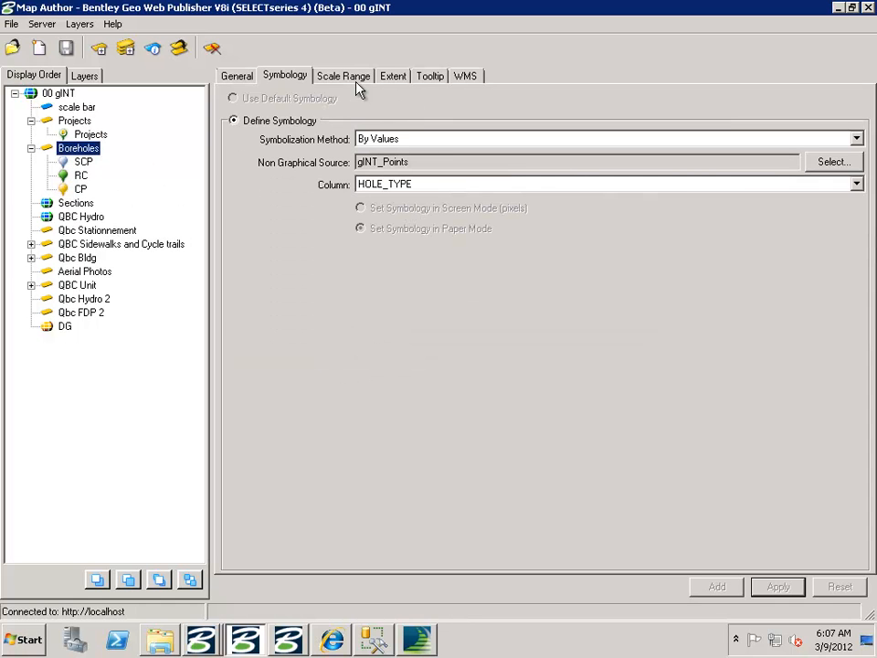
click(356, 81)
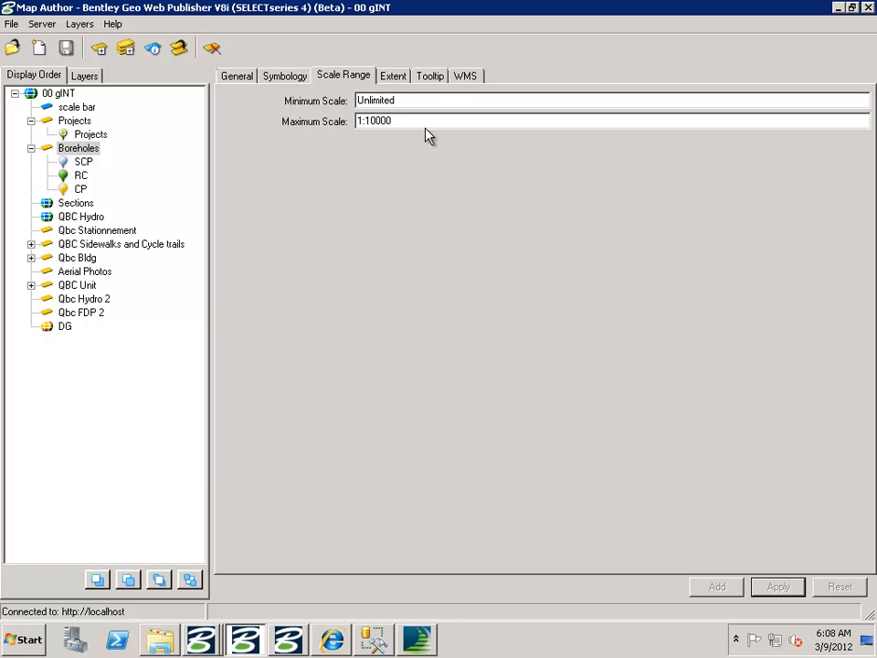
click(431, 76)
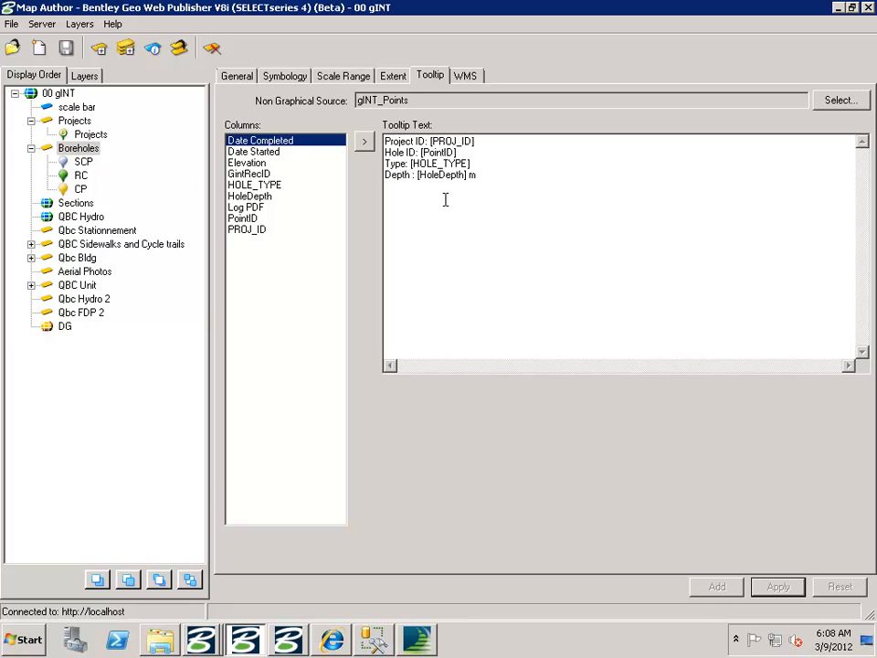
- Check the Sections layer's general settings, including its graphical source, and its scale range
click(90, 205)
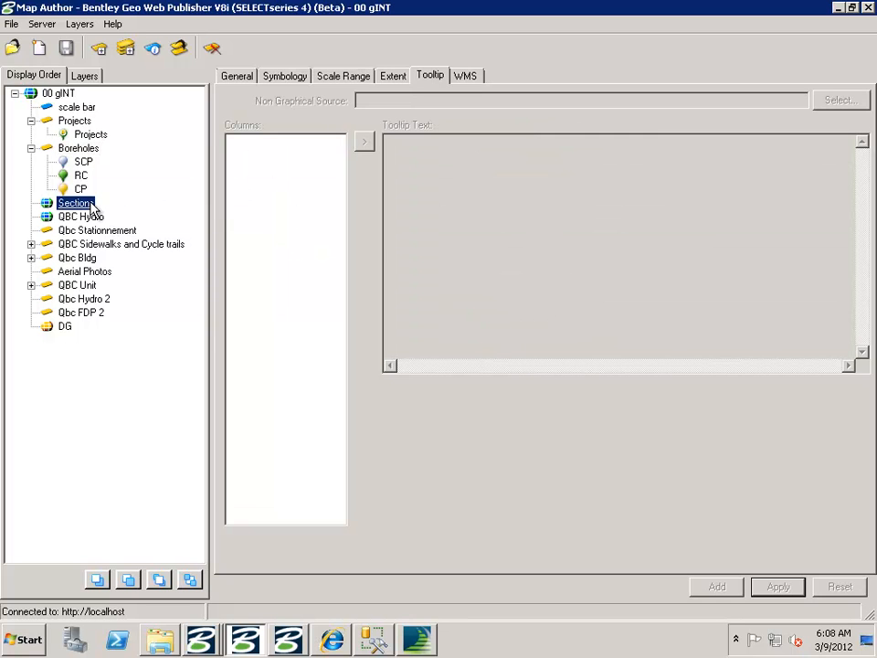
click(234, 77)
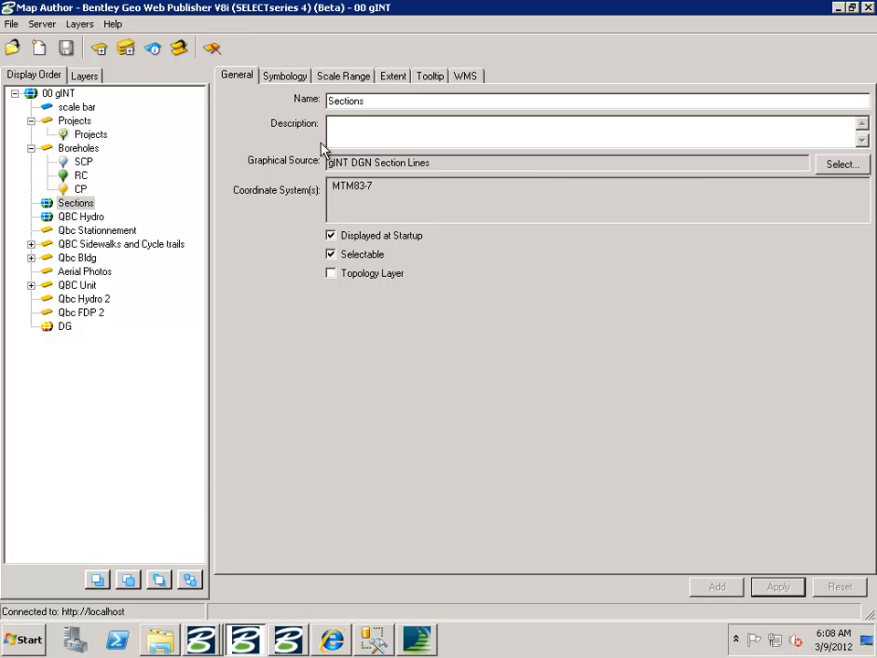
click(364, 78)
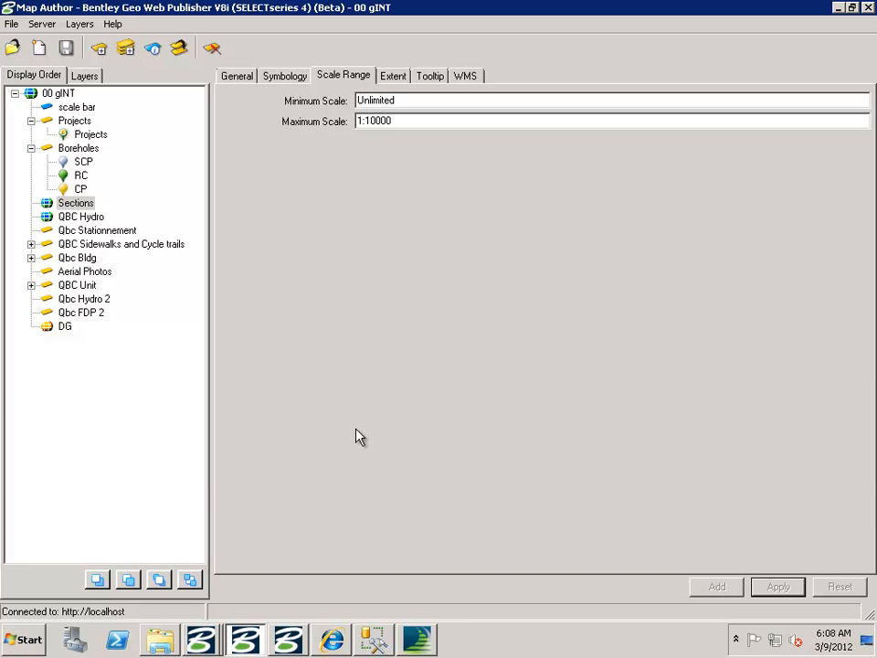
- Switch to Site Author and inspect the Layers display's appearance properties for the Sections, Projects and Boreholes layers
click(300, 644)
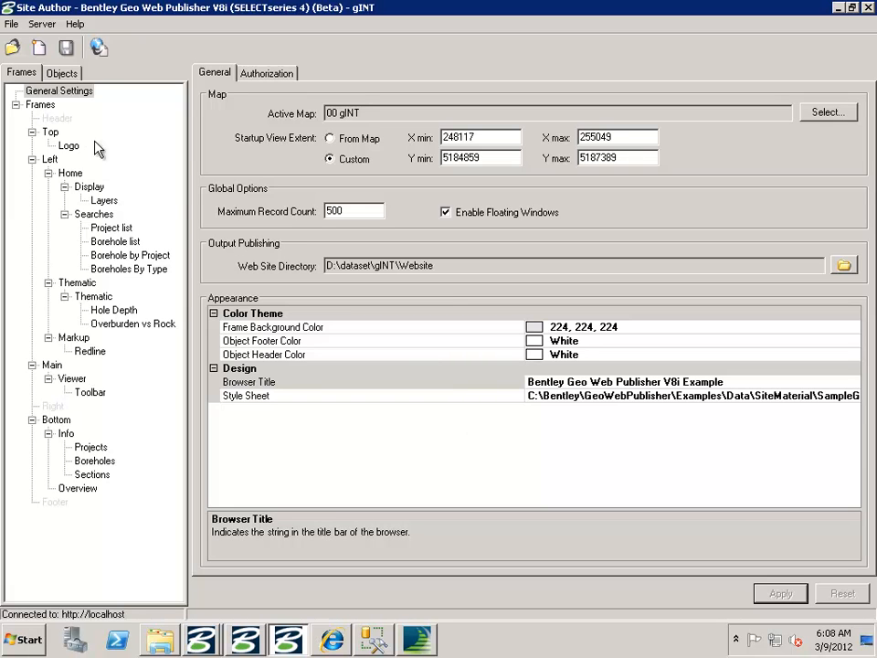
click(108, 202)
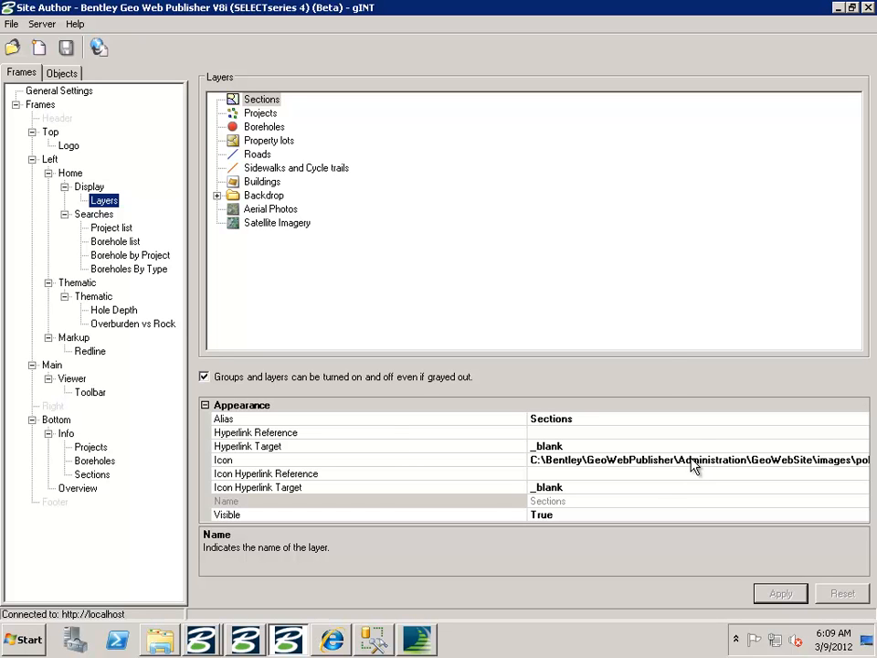
click(258, 113)
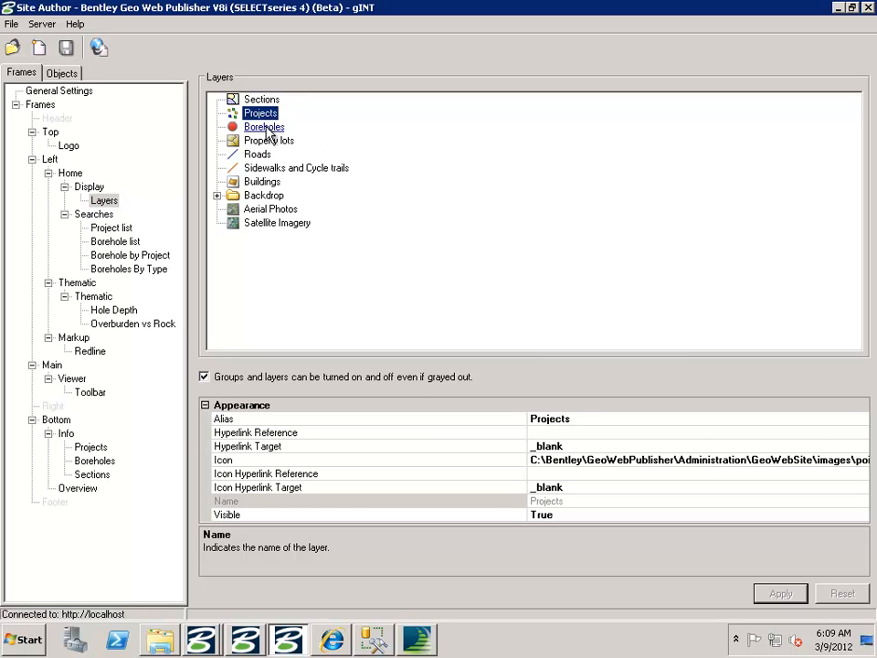
click(266, 130)
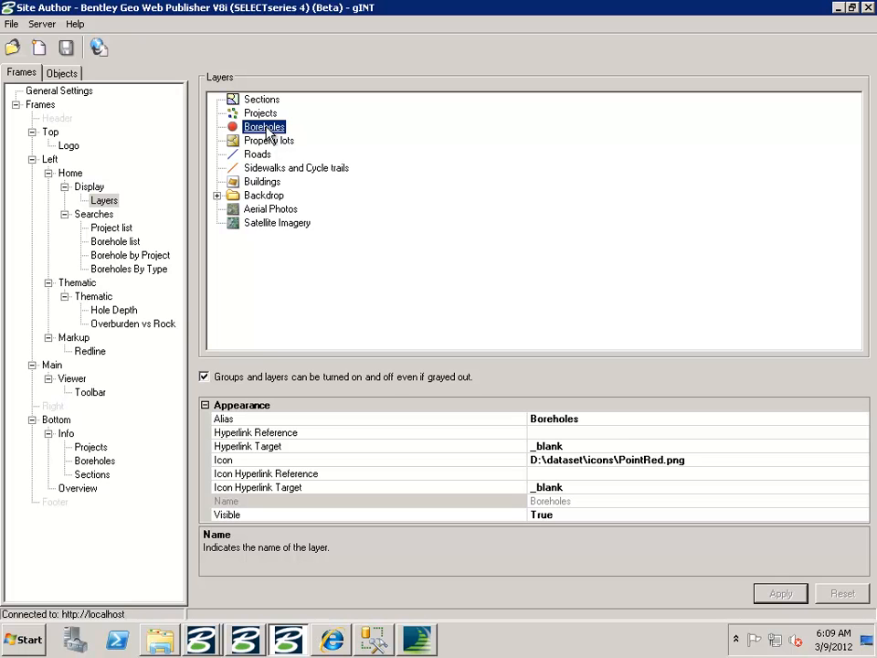
- Examine the Project list search definition and the non-graphical sources available for it
click(111, 227)
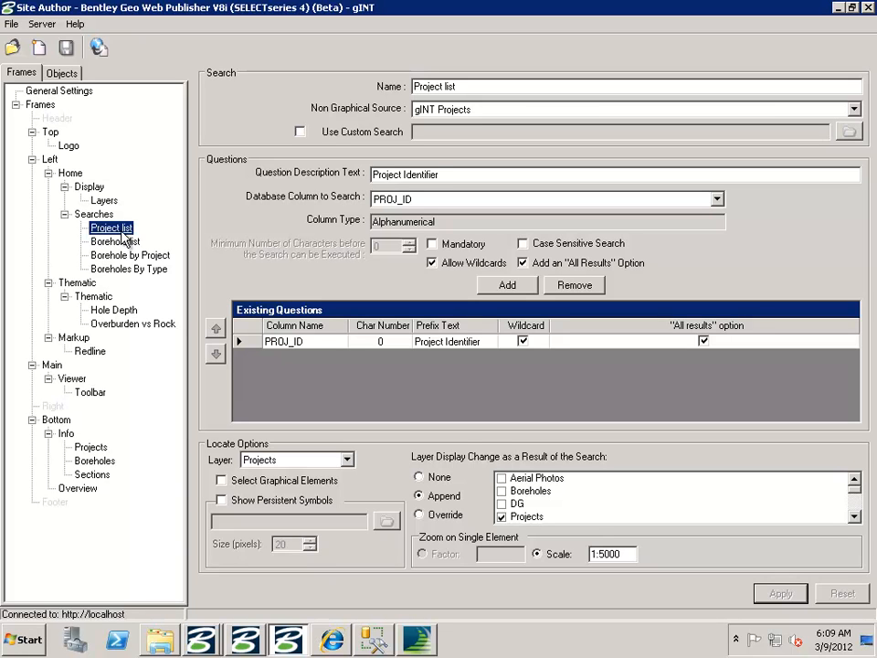
click(853, 109)
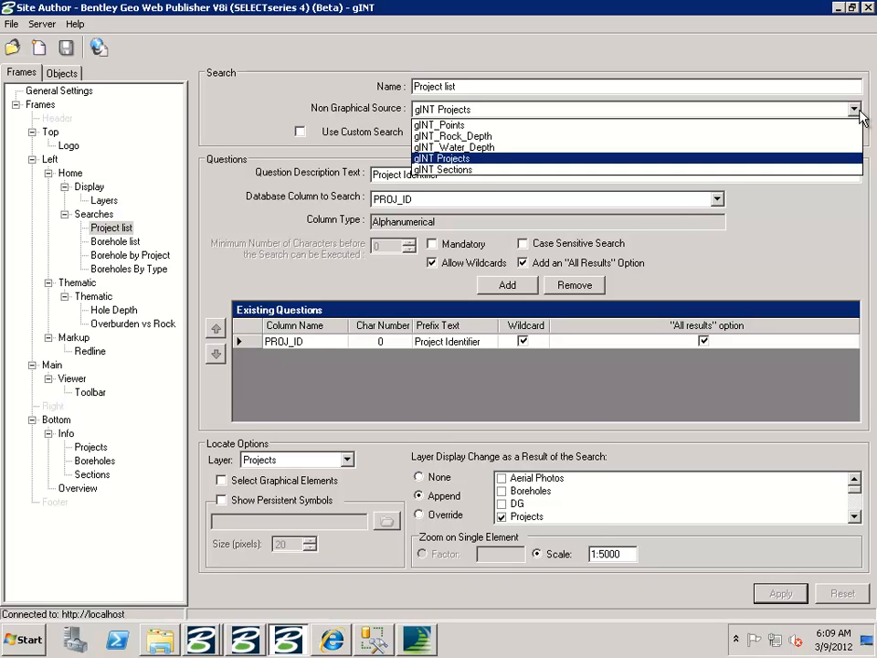
click(859, 115)
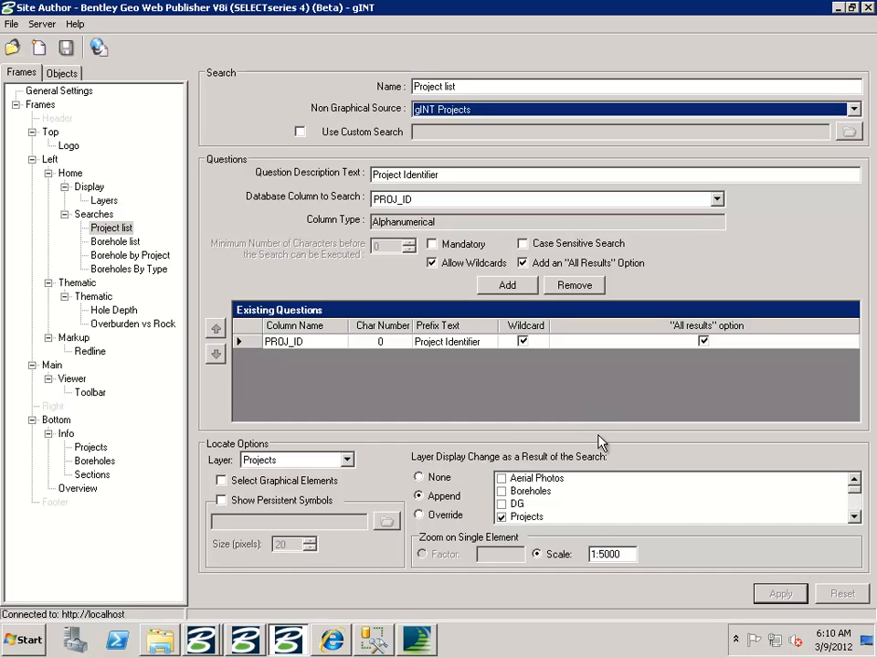
- Review the Borehole list, Borehole by Project and Boreholes By Type searches, including the PROJ_ID and PointID questions of Borehole by Project
click(118, 243)
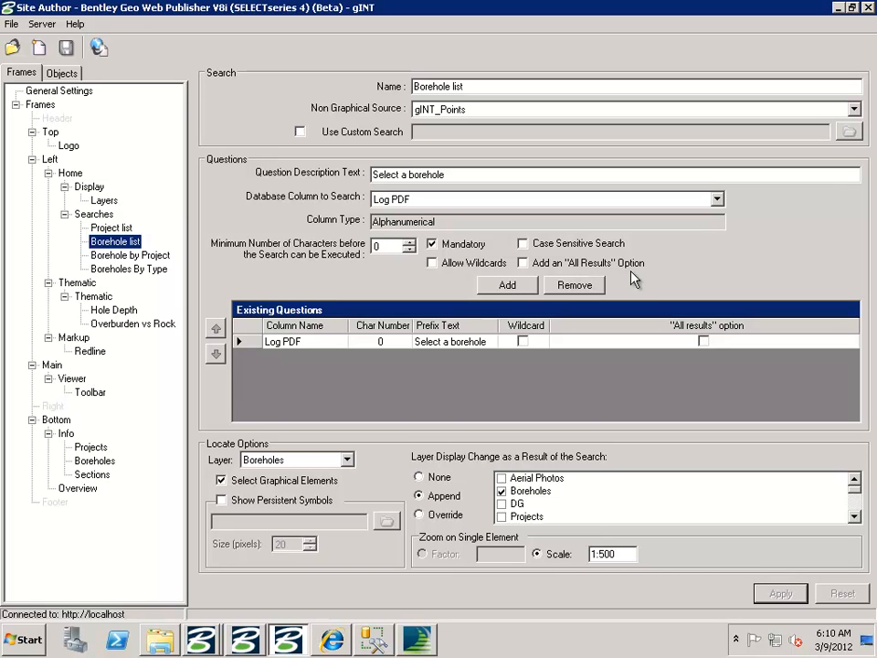
click(146, 258)
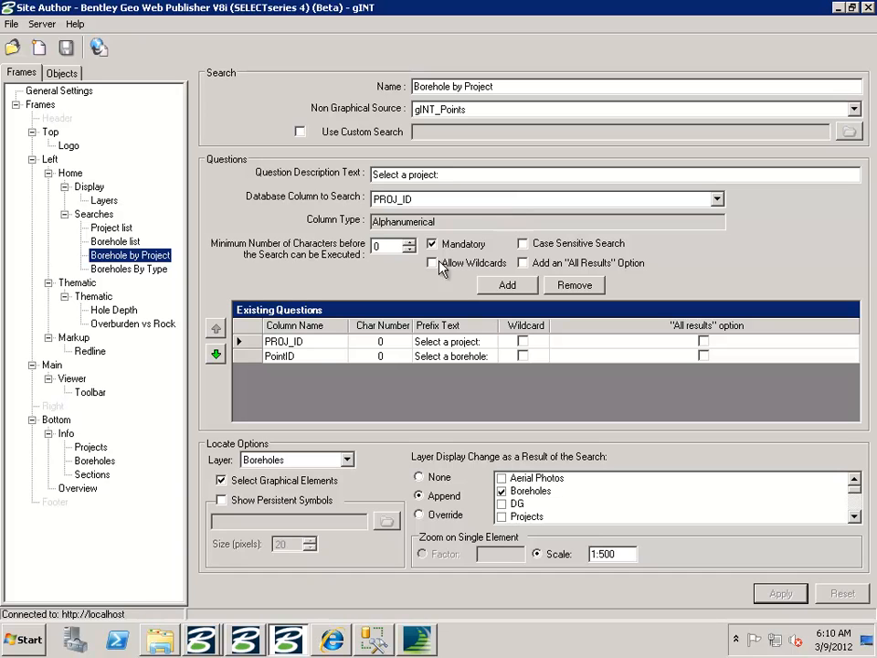
click(320, 342)
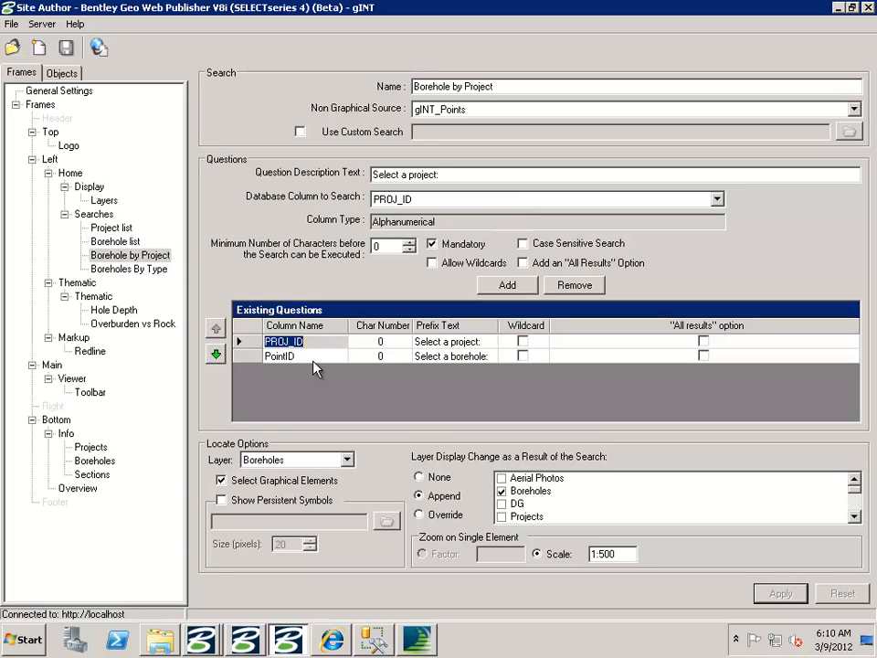
click(312, 358)
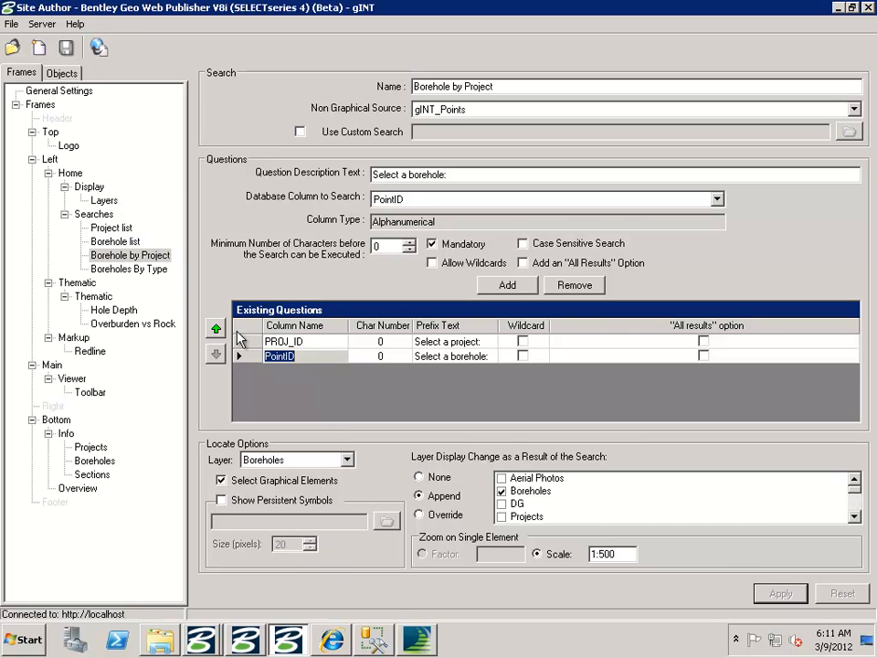
click(146, 269)
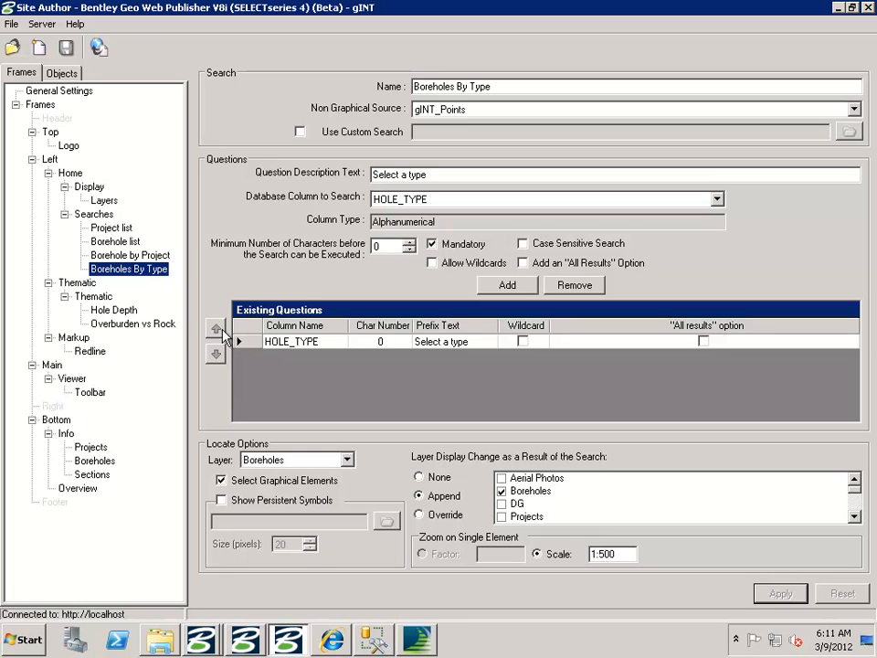
- Open the Hole Depth thematic and check its non-graphical source and the available symbolization methods
click(117, 312)
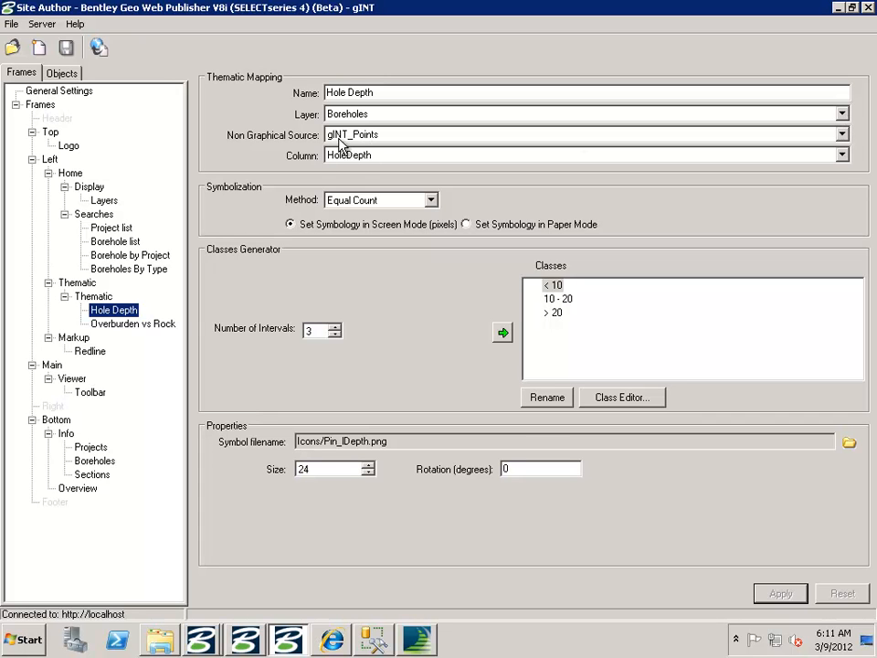
click(842, 135)
click(846, 144)
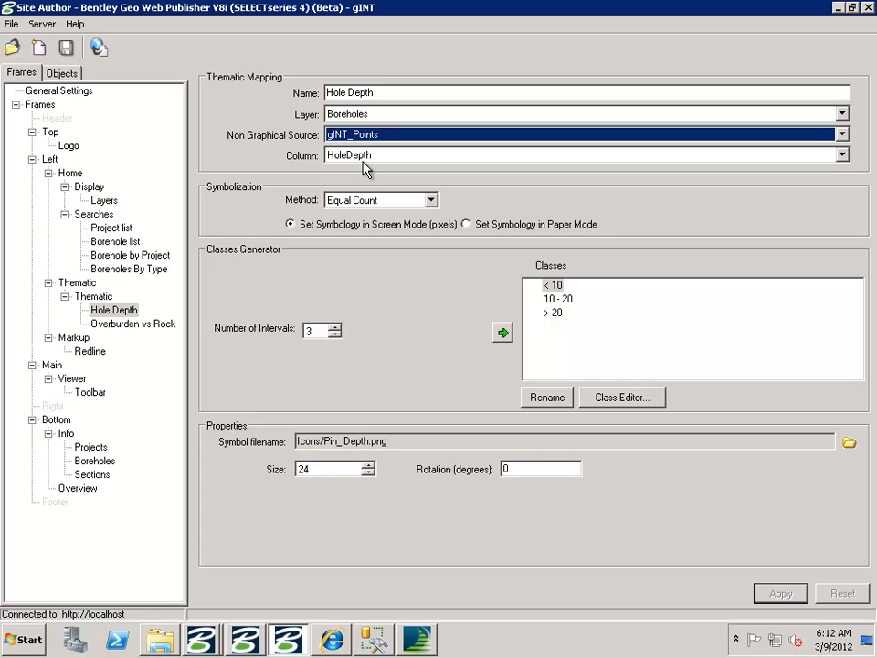
click(431, 200)
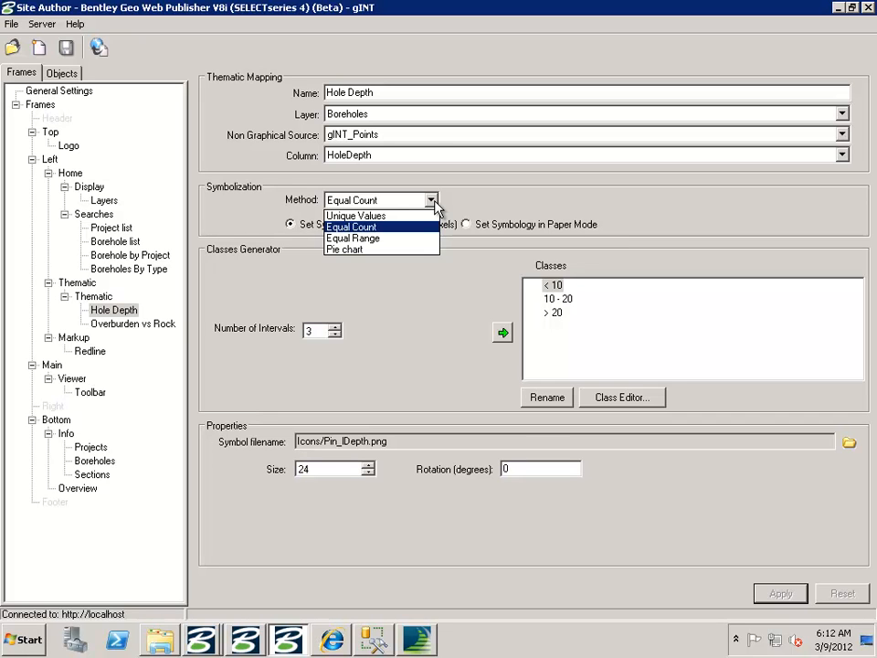
click(435, 202)
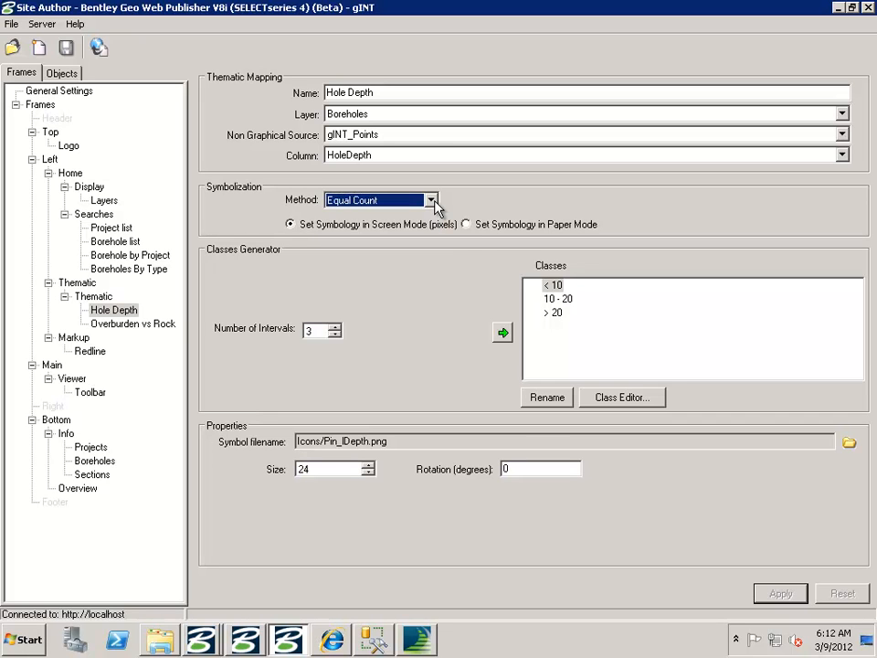
- Inspect the symbol properties of the Hole Depth classes < 10, 10 - 20 and > 20
click(554, 287)
click(559, 299)
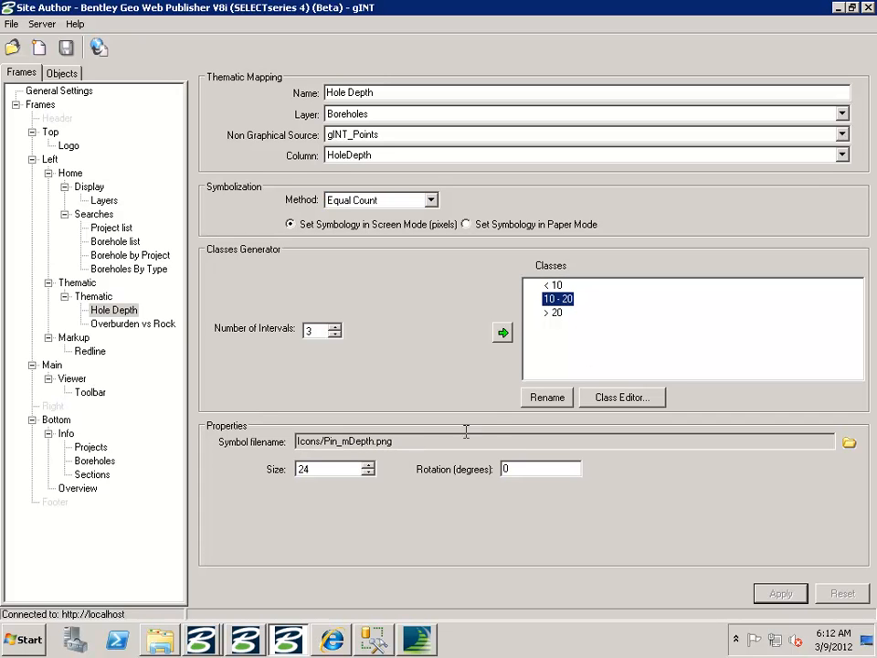
click(554, 313)
- Open the Overburden vs Rock thematic and view the attributes assigned to its Overburden Thickness pie section without changing them
click(160, 327)
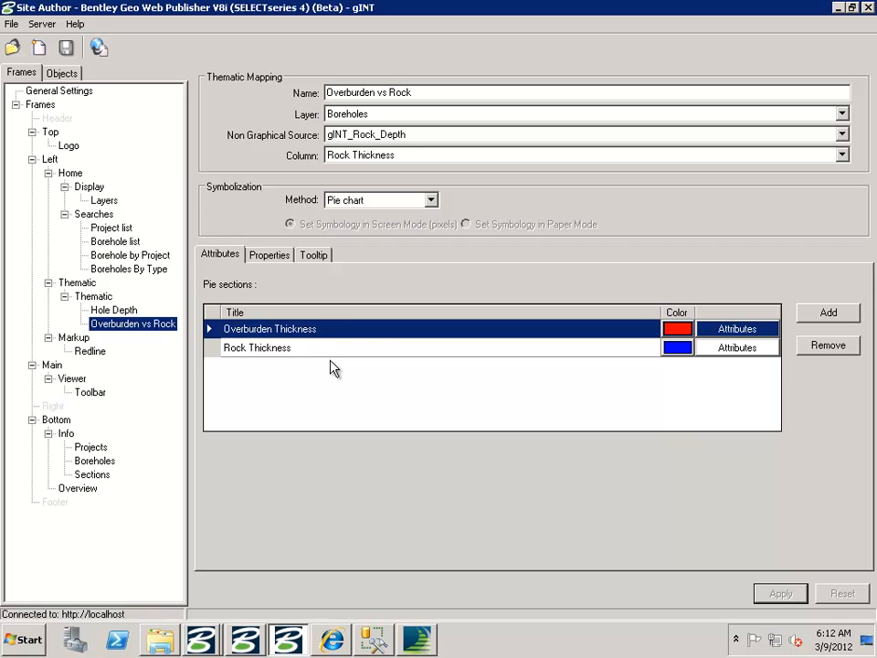
click(747, 334)
click(746, 331)
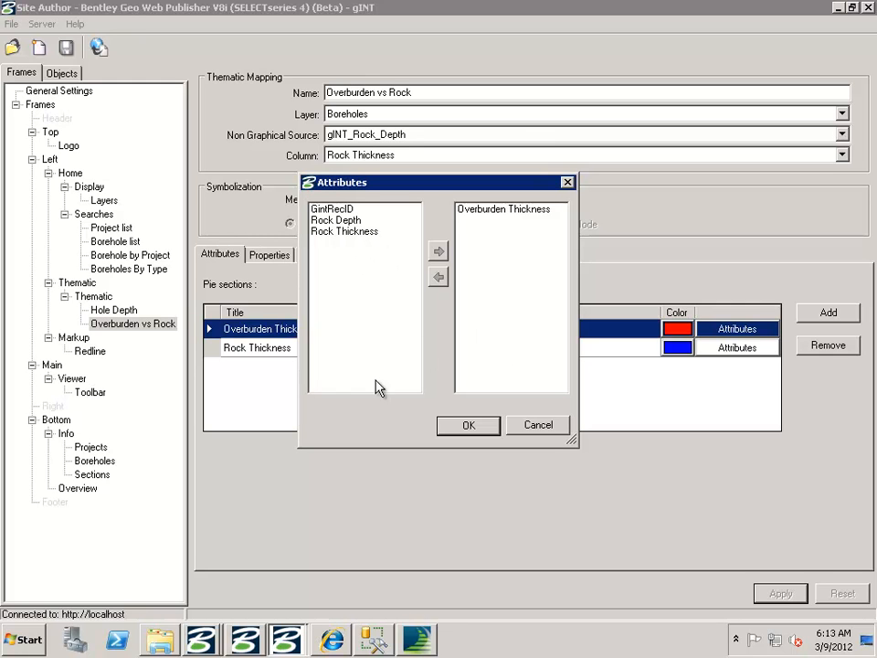
click(540, 426)
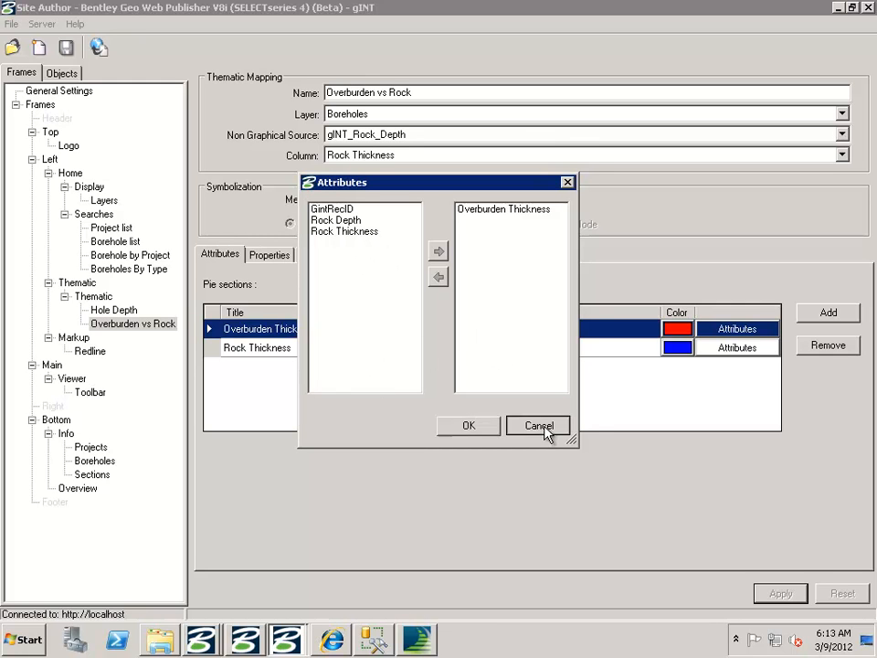
- Check the Overburden vs Rock pie chart's size and appearance properties and its tooltip text
click(270, 260)
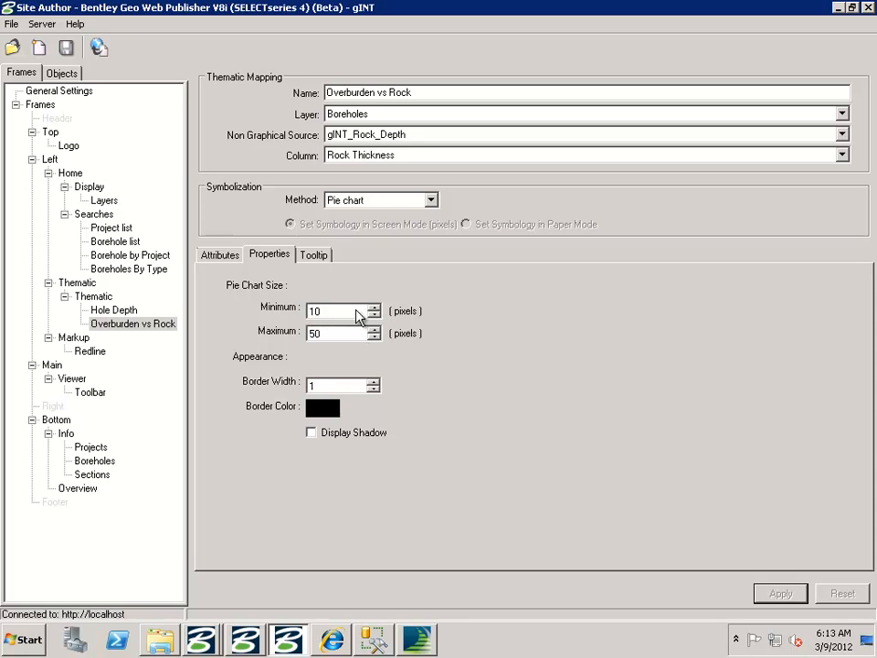
click(312, 258)
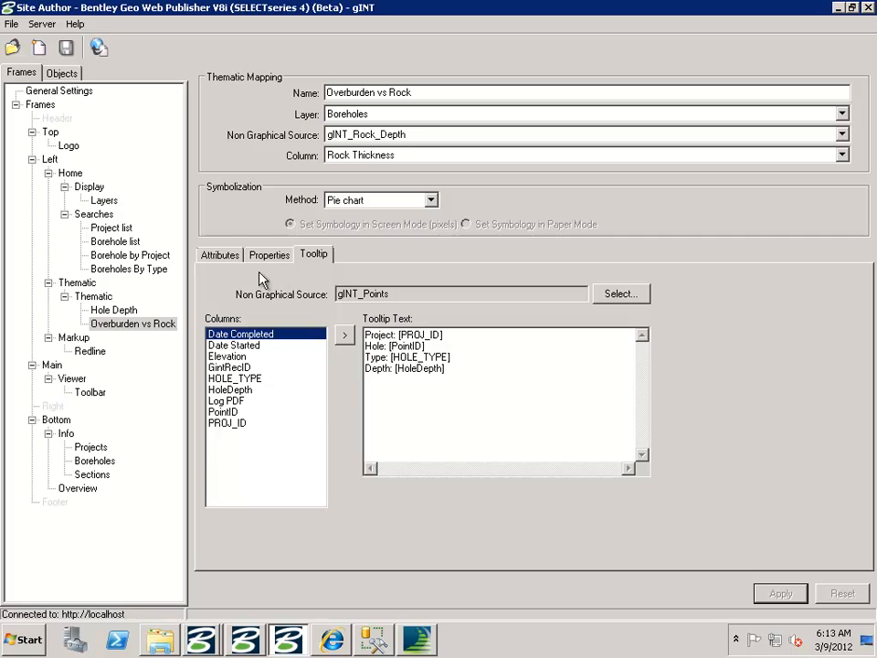
click(227, 259)
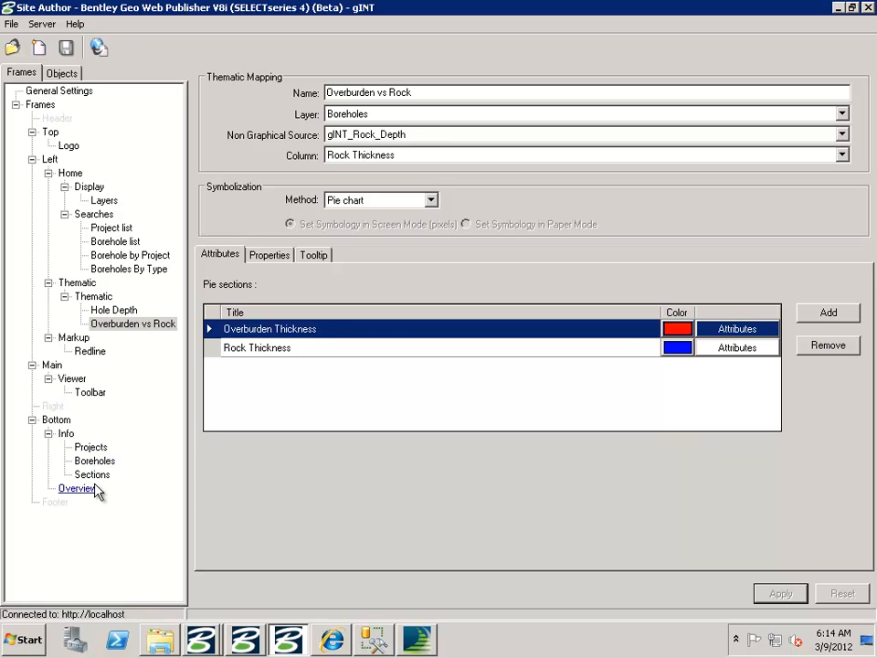
- Open the Projects info settings and examine the PROJ_ID column's properties, including its alias and sort order
click(95, 448)
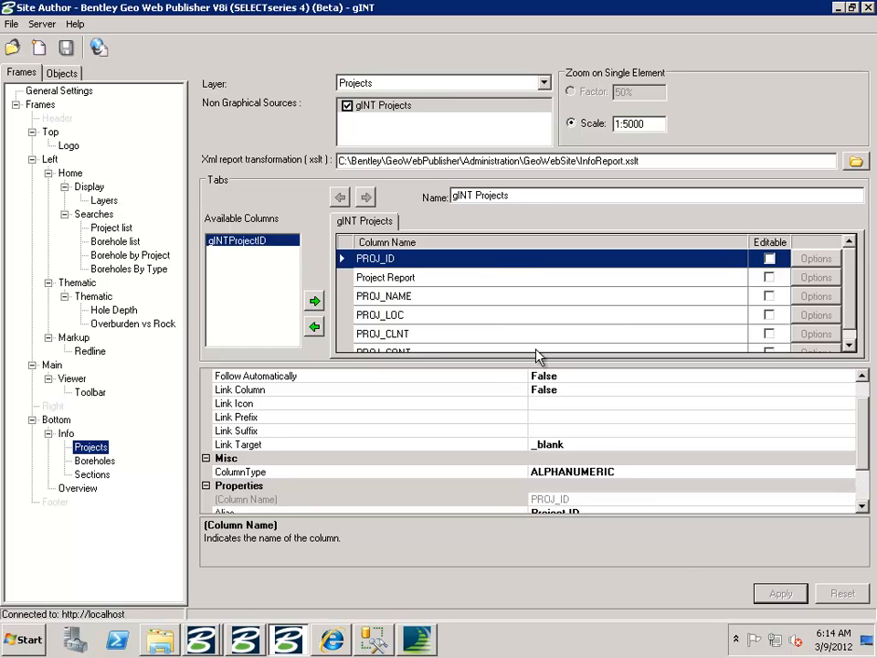
click(565, 261)
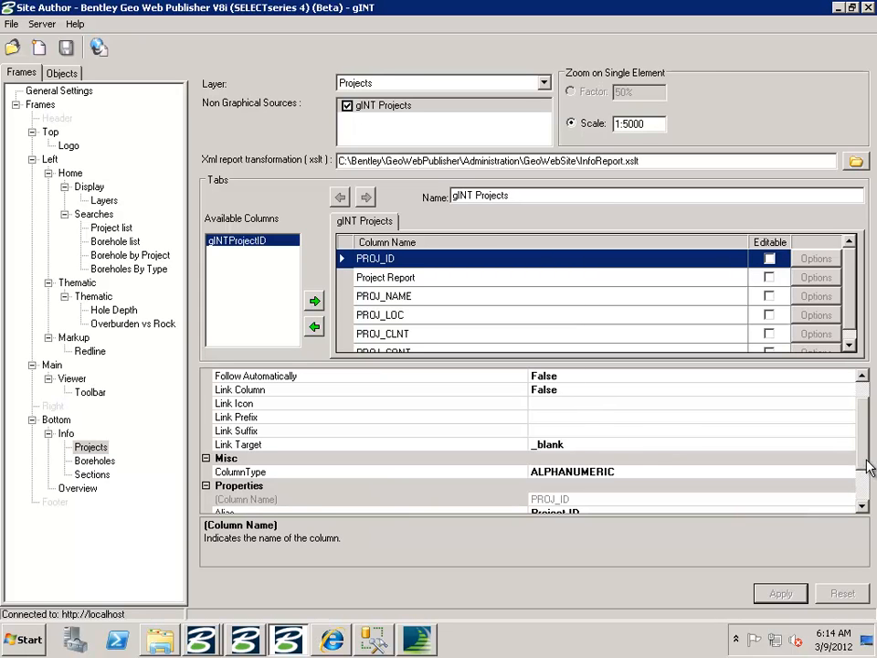
scroll(864, 491, down, 1)
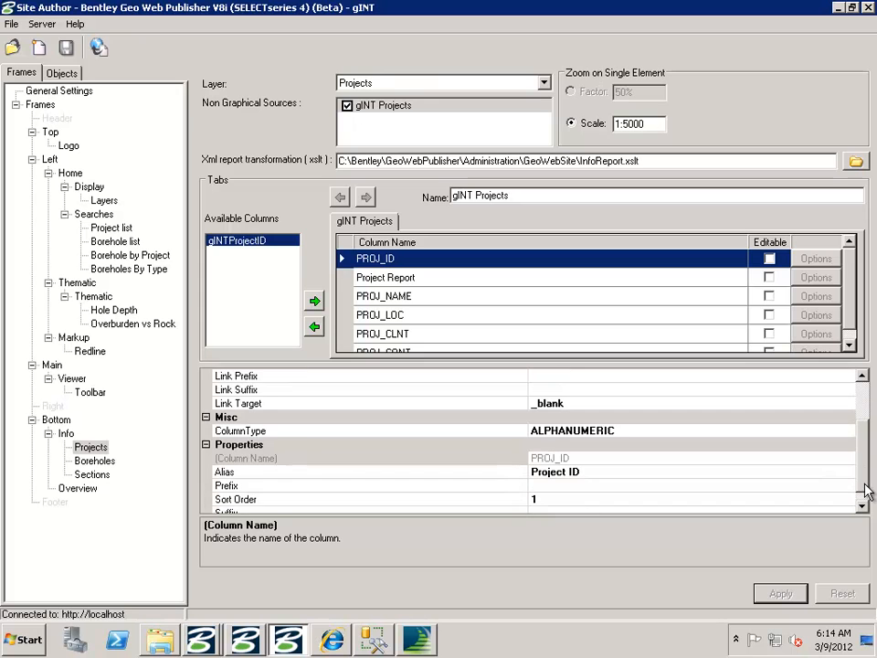
click(573, 470)
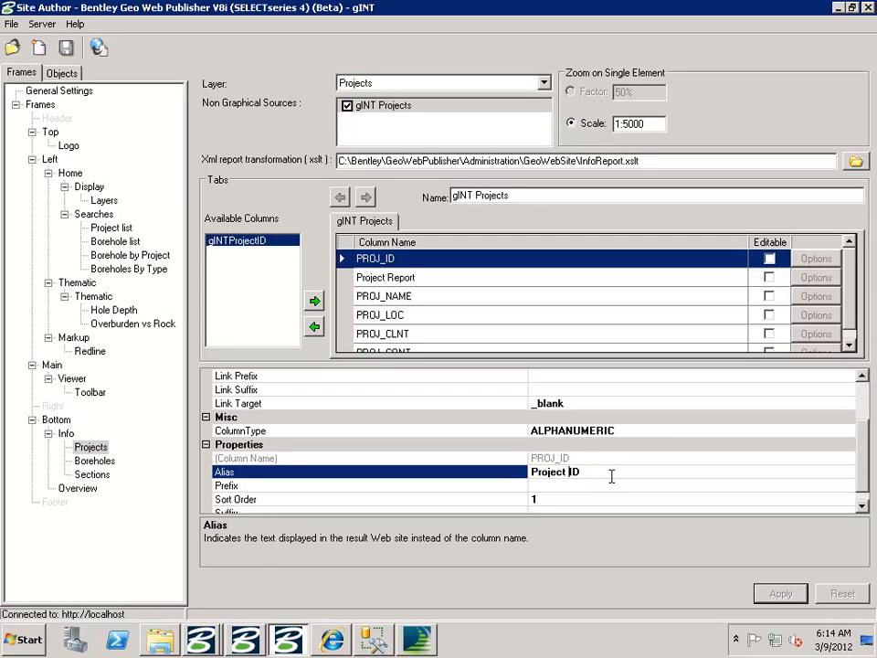
click(862, 510)
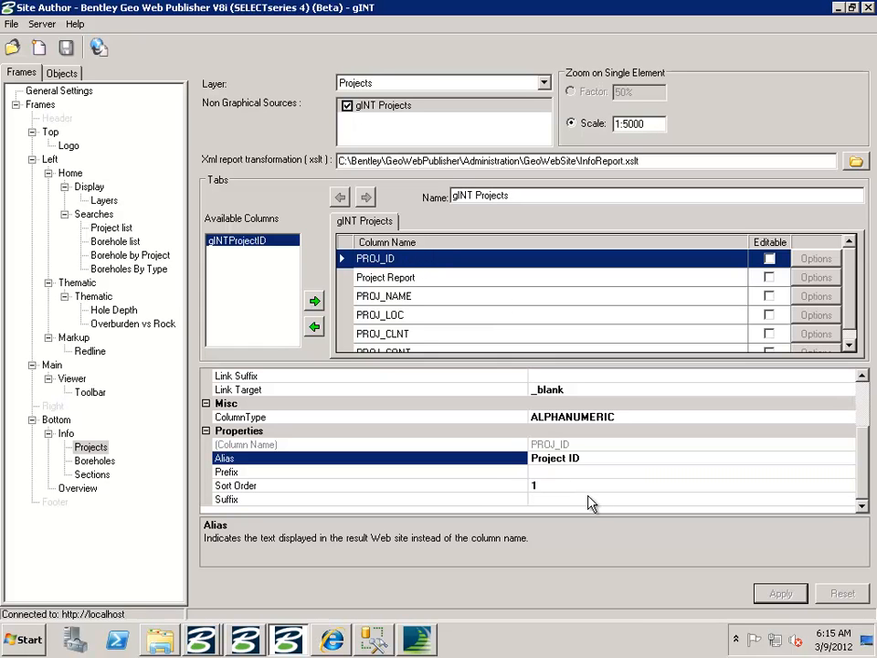
- Compare the alias of the PROJ_NAME column and examine the hyperlink properties of the Project Report column
click(480, 298)
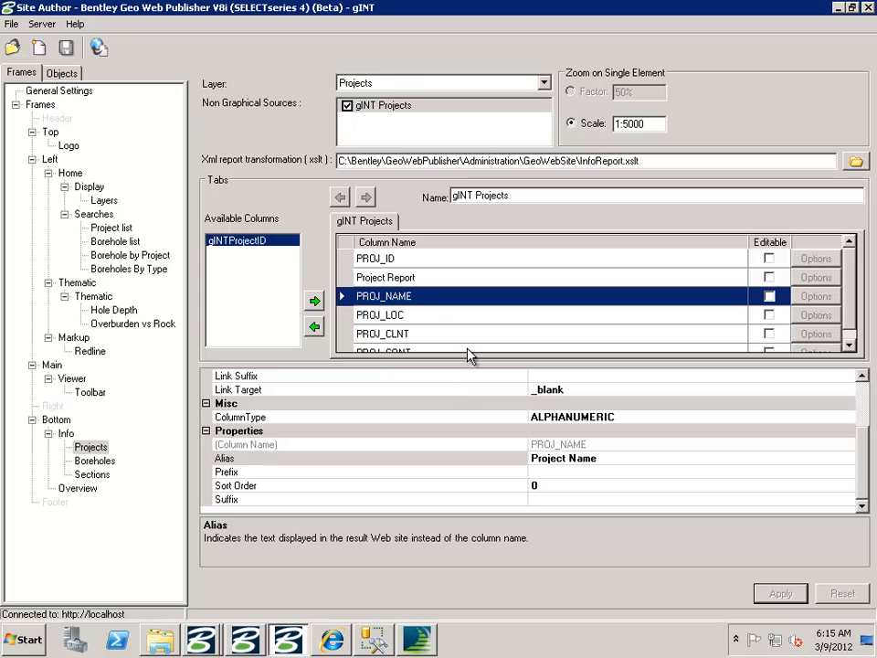
click(408, 281)
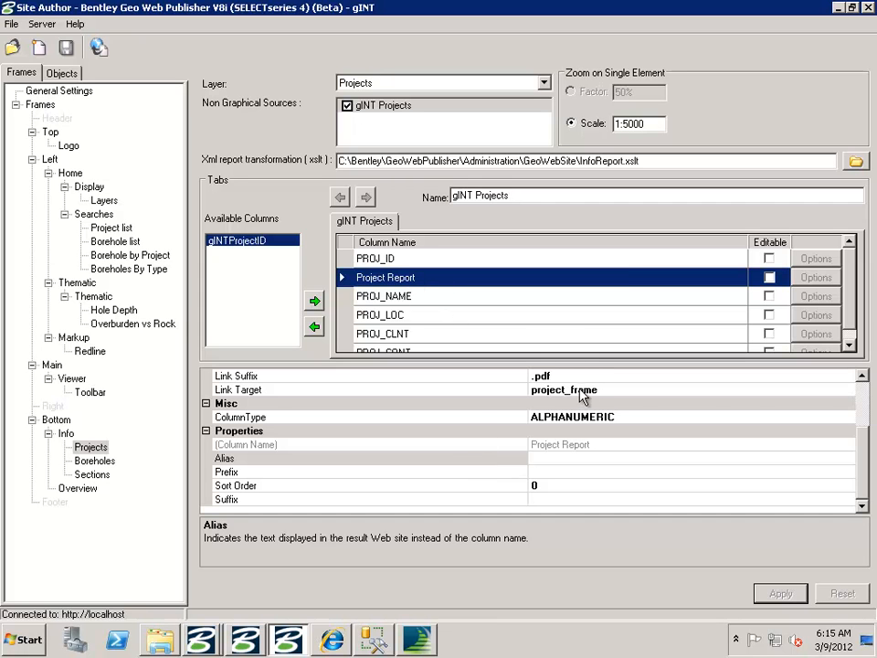
drag(865, 442, 867, 385)
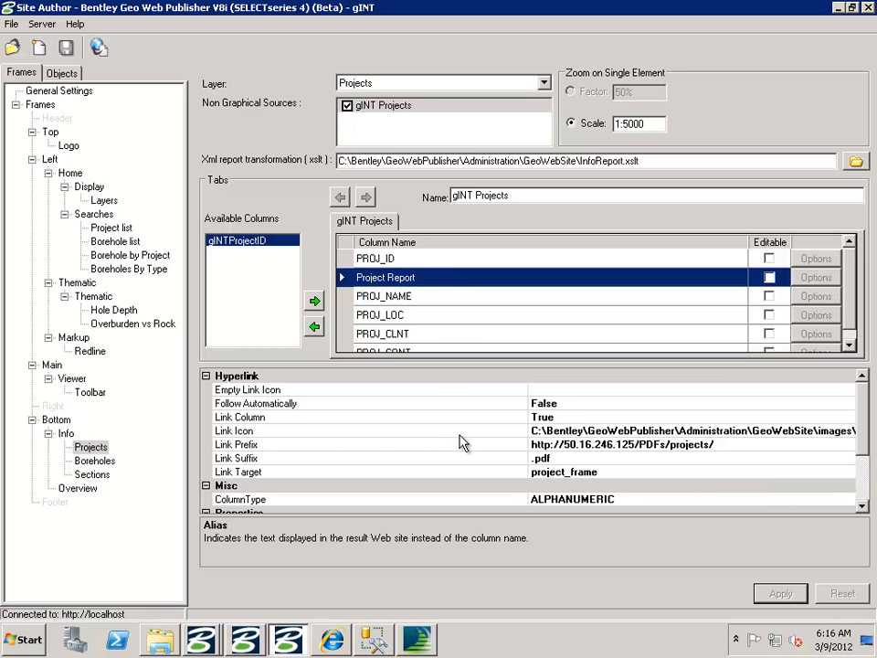
- Open the Boreholes info settings and examine the aliases and sort order of PROJ_ID and PointID and the Log PDF column's hyperlink properties
click(108, 462)
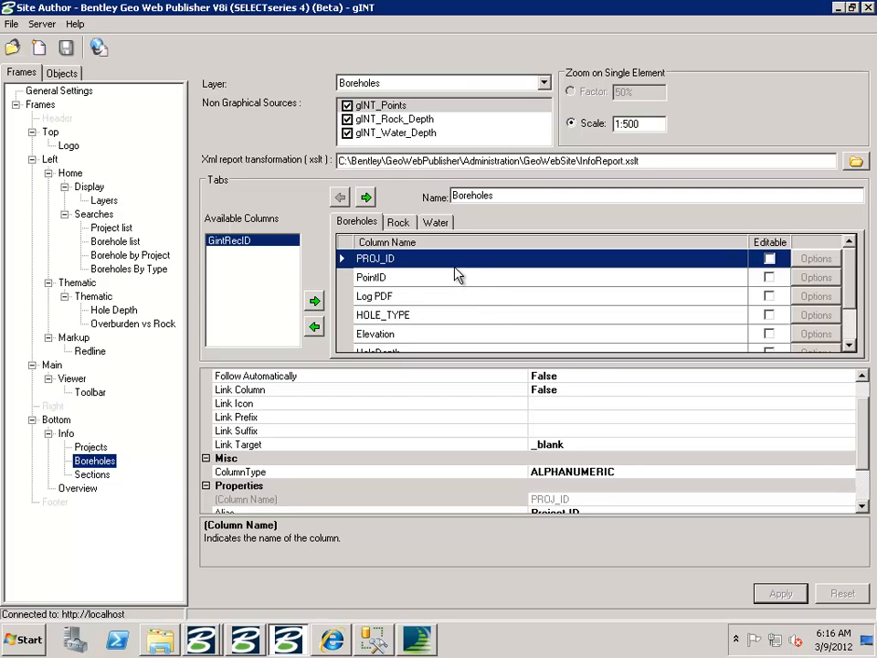
scroll(866, 494, down, 1)
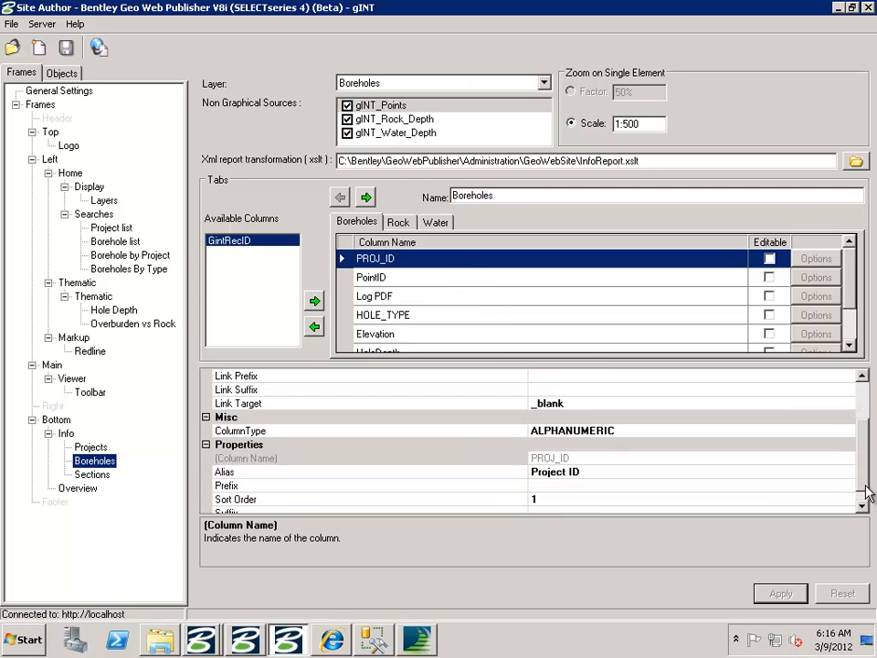
scroll(867, 494, down, 1)
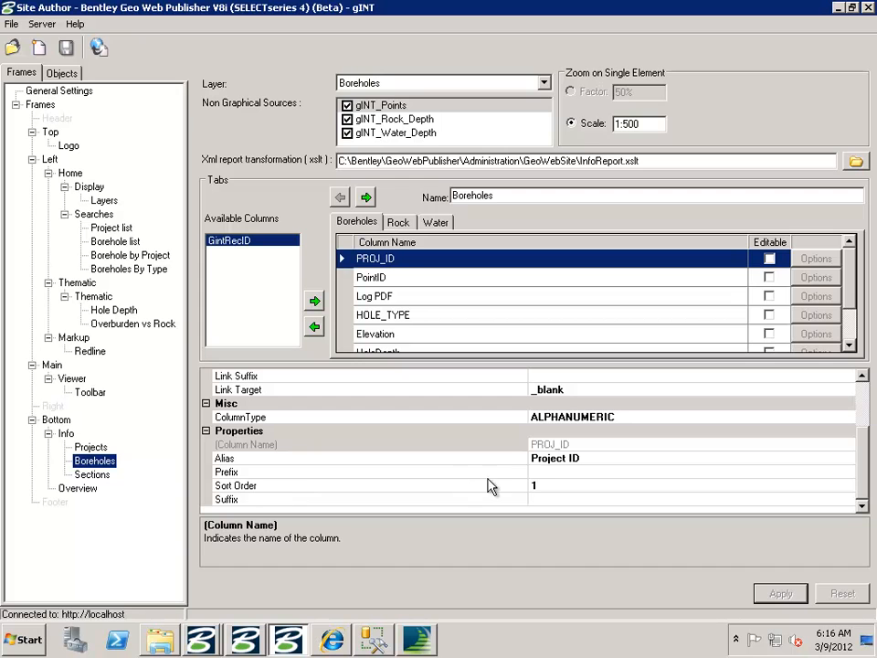
click(466, 287)
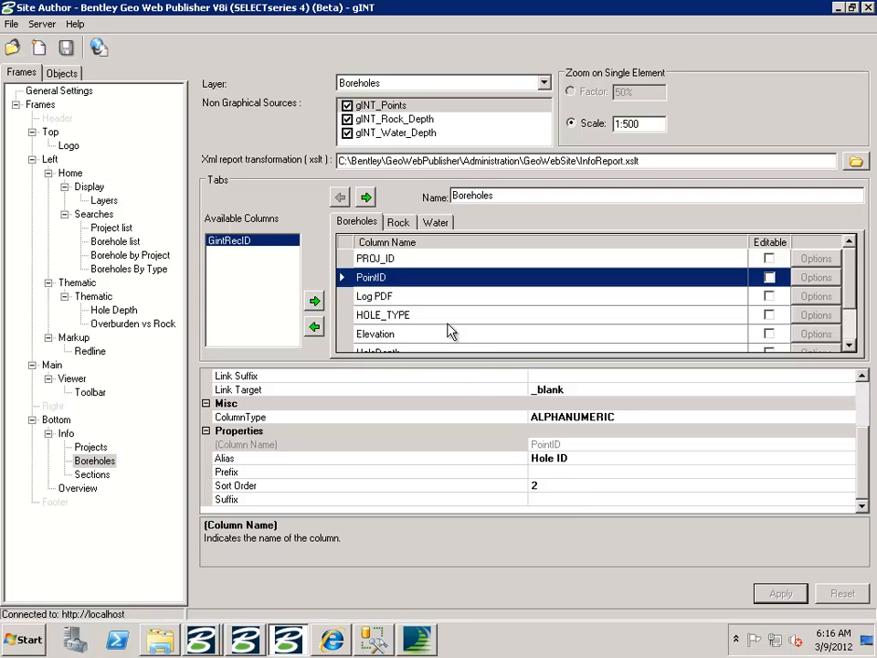
click(416, 298)
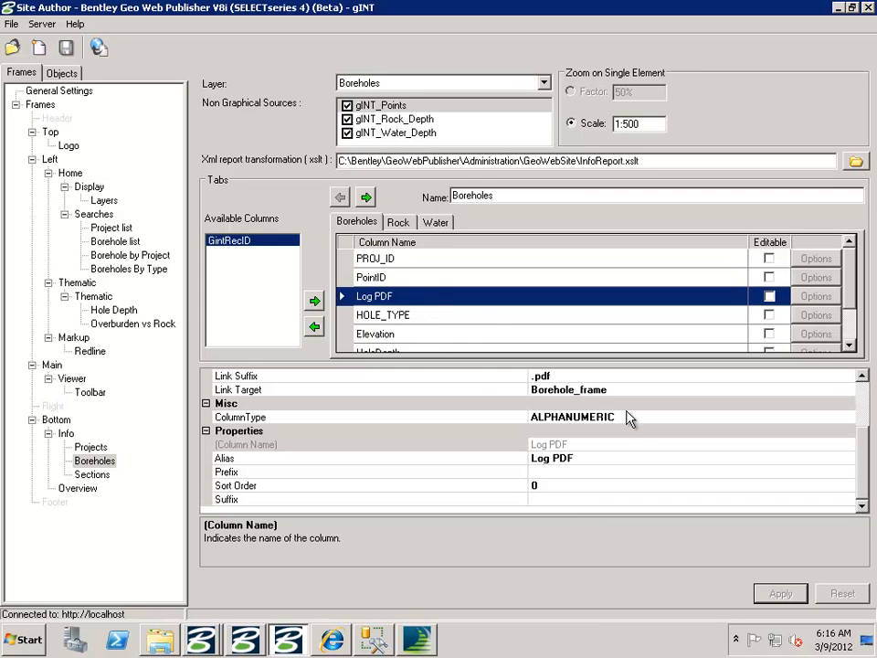
drag(863, 429, 864, 378)
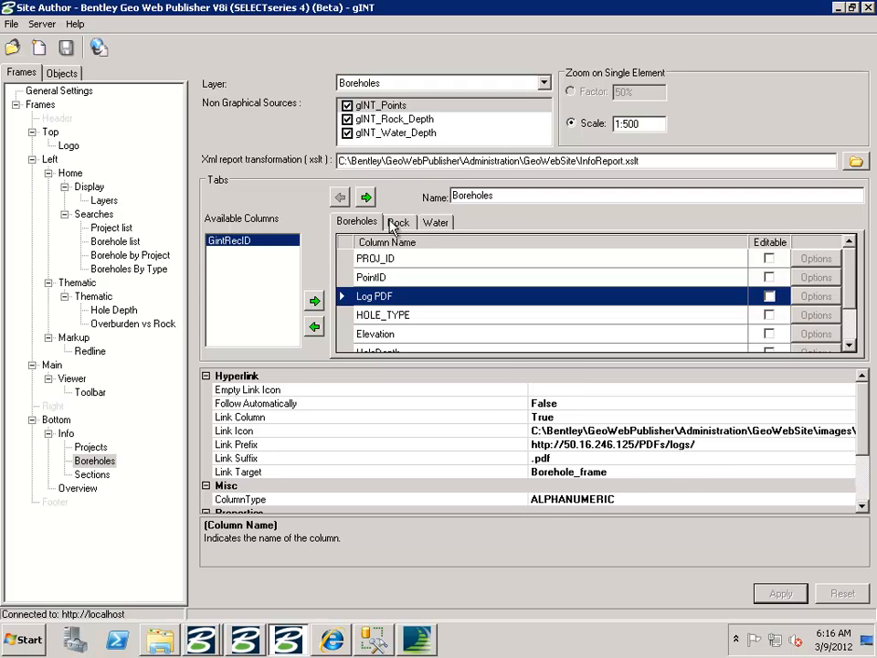
- Review the columns assigned to the Rock and Water tabs of the Boreholes info settings without changing them
click(393, 225)
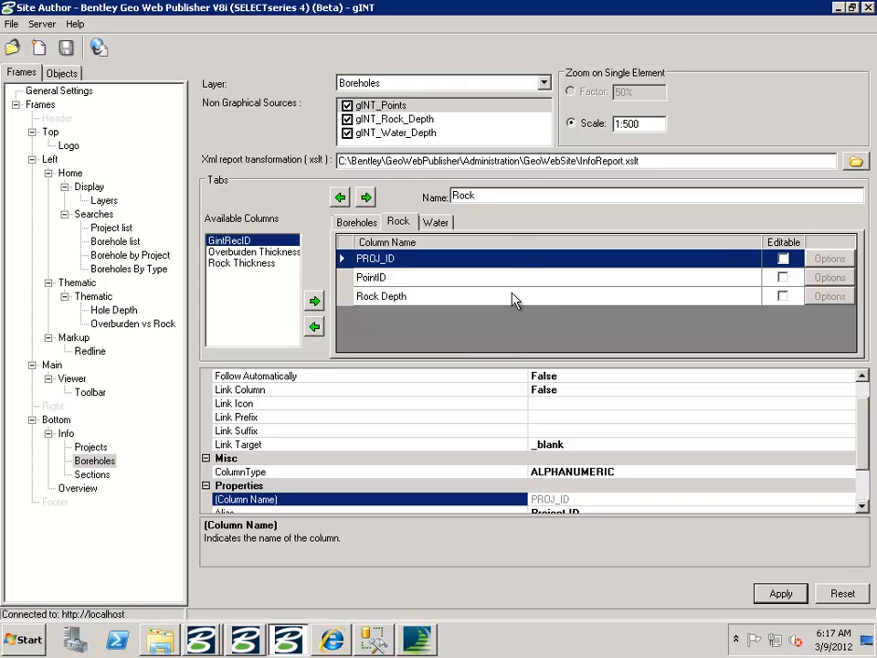
click(447, 222)
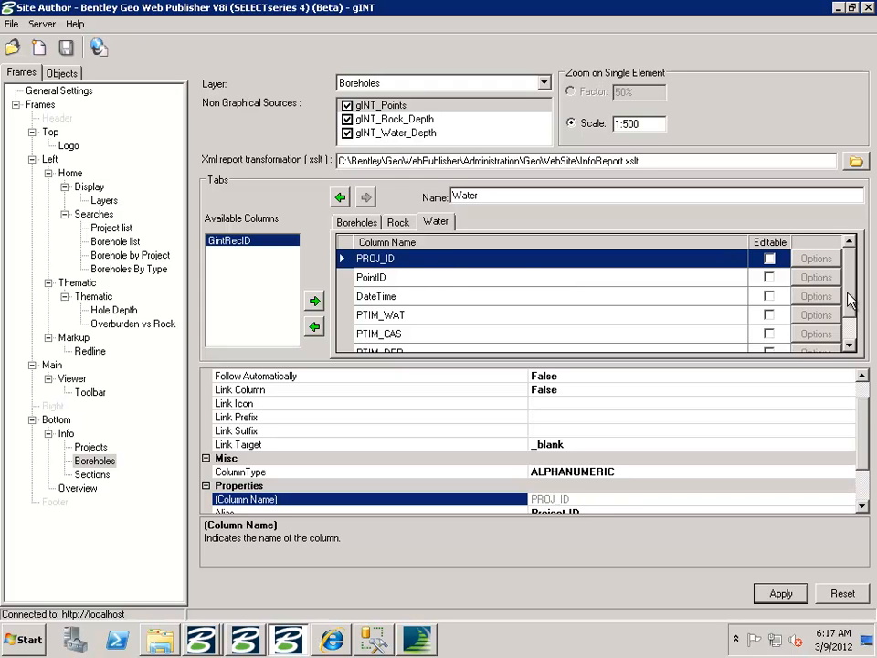
scroll(852, 301, down, 1)
drag(861, 307, 859, 256)
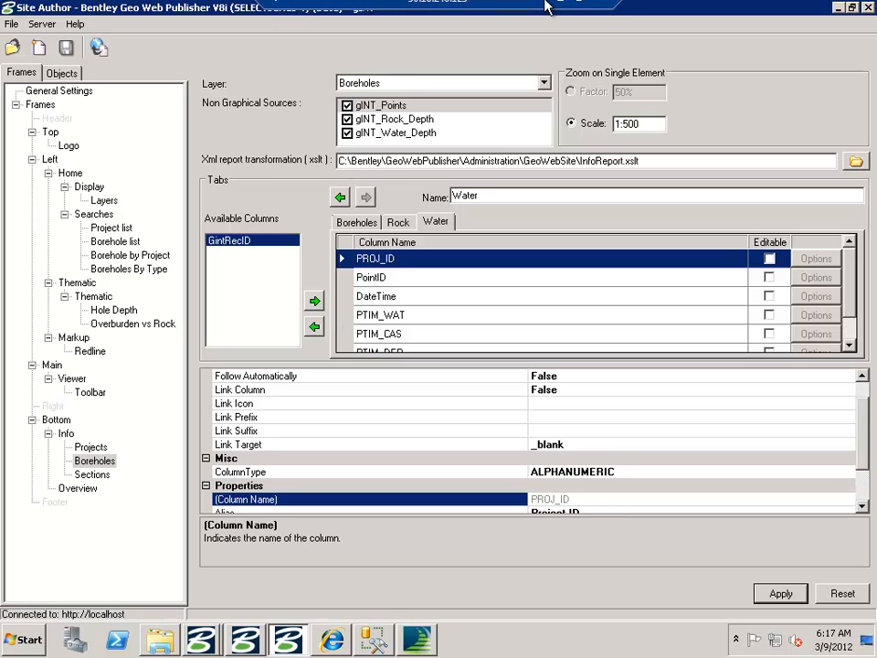
- Minimize the remote desktop session and advance the presentation to the Summary slide
click(558, 8)
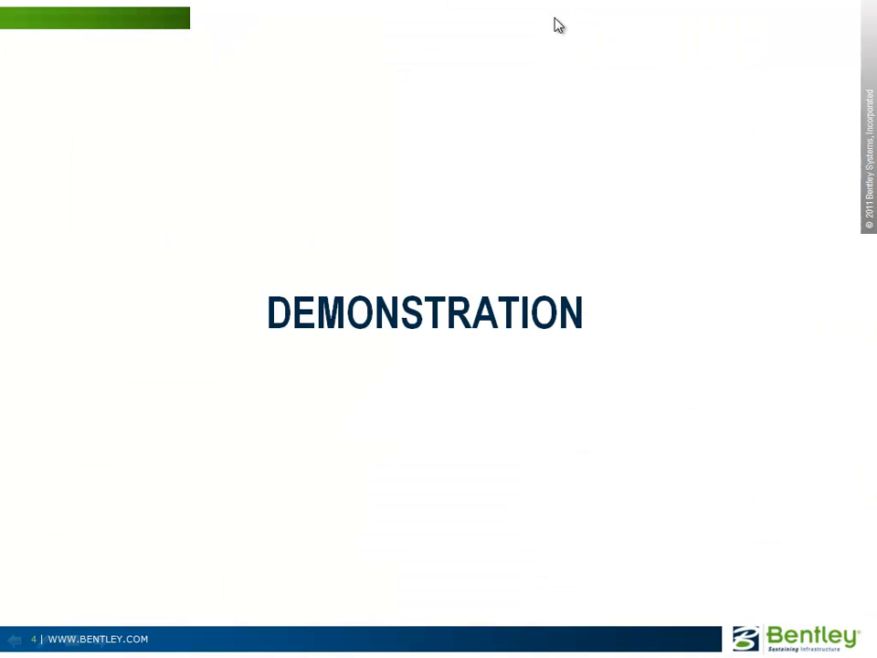
click(464, 380)
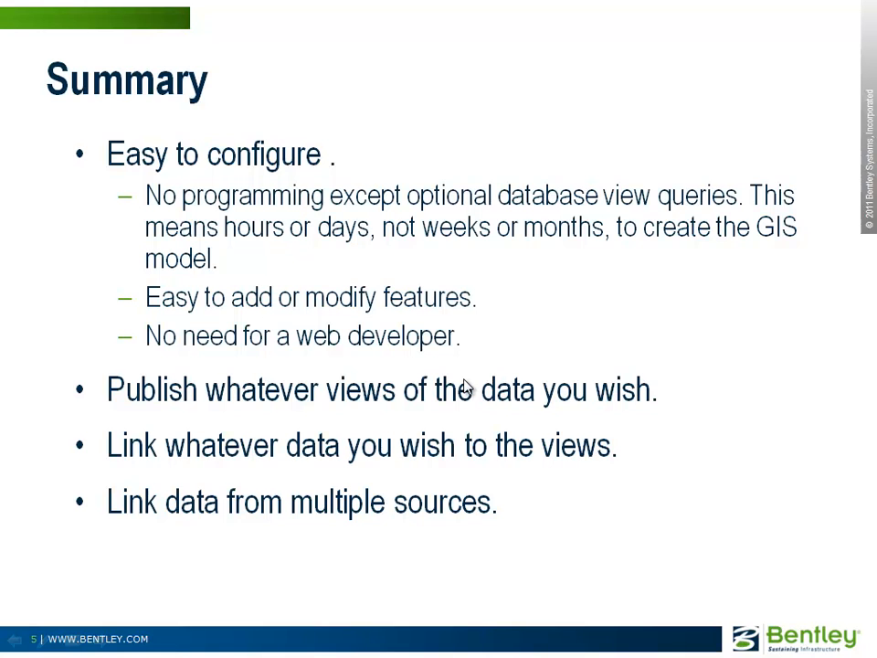